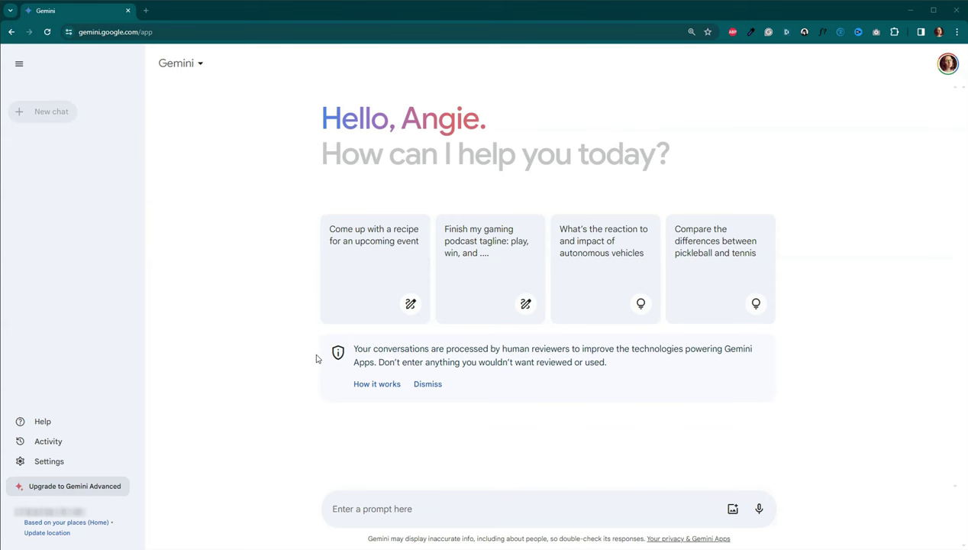
Look over the available Gemini model choices and the side menu's expanded and collapsed views
left_click(180, 63)
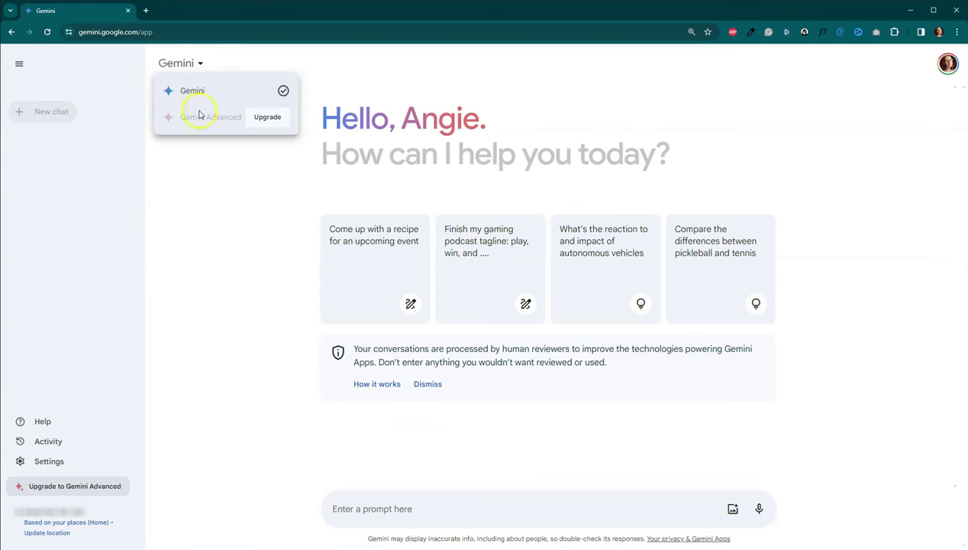
left_click(188, 64)
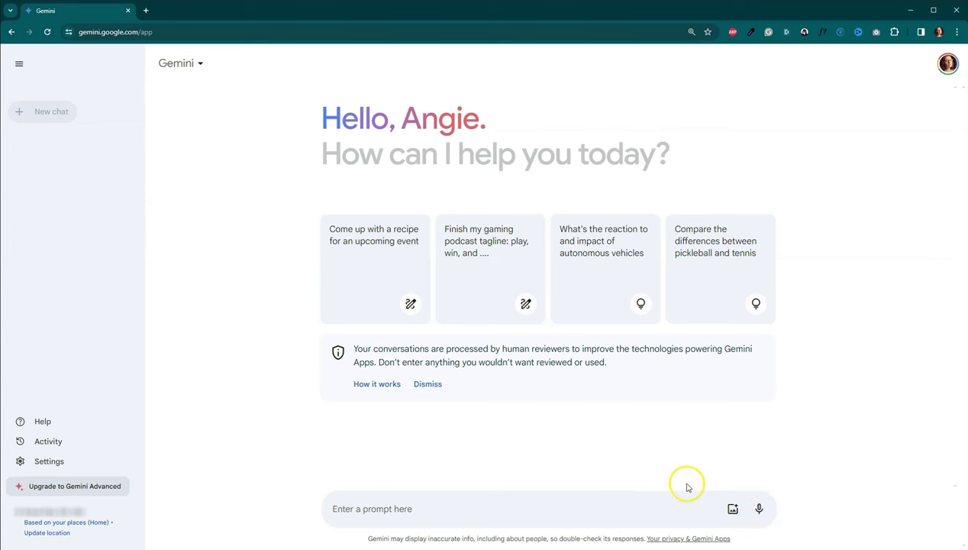
left_click(18, 66)
left_click(18, 65)
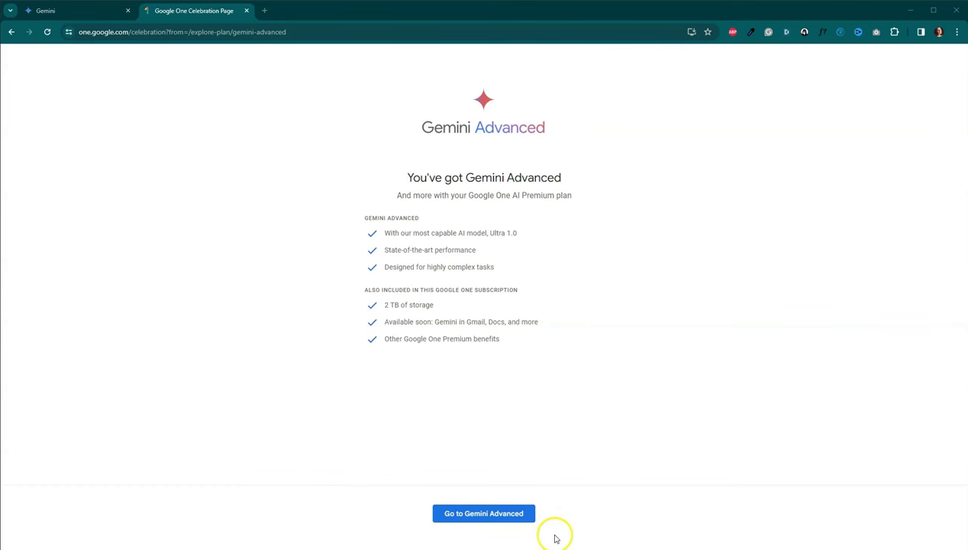
Continue to Gemini Advanced from the subscription page and dismiss the notice about human reviewers processing conversations
left_click(495, 516)
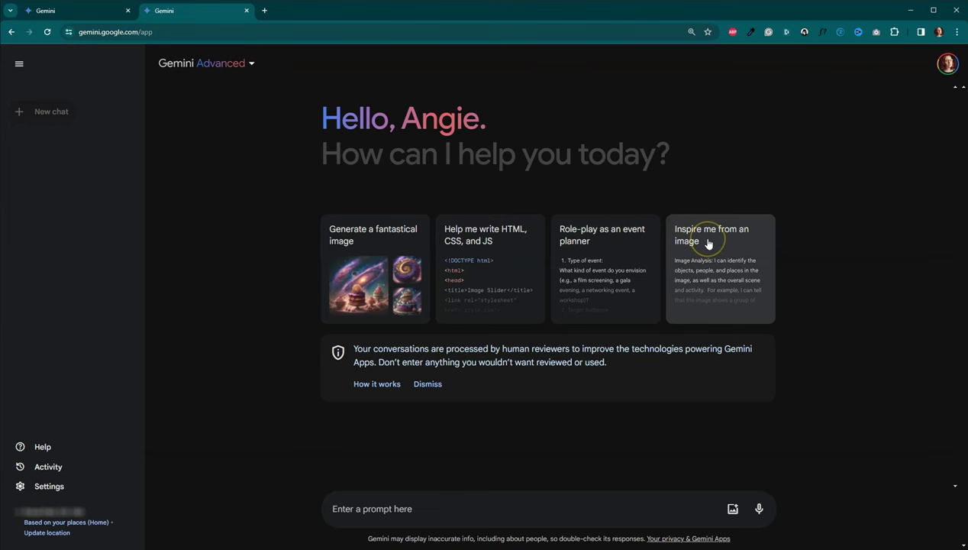
left_click(708, 243)
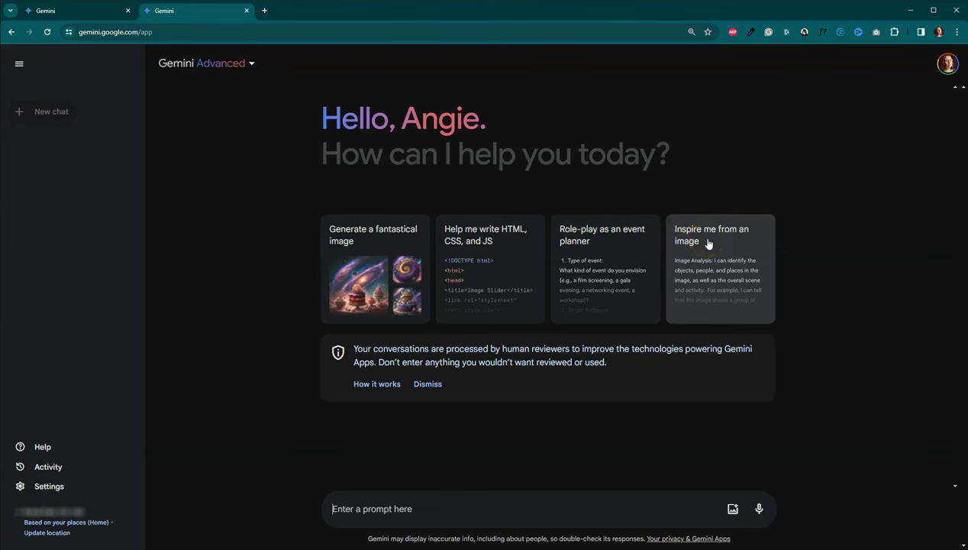
left_click(426, 390)
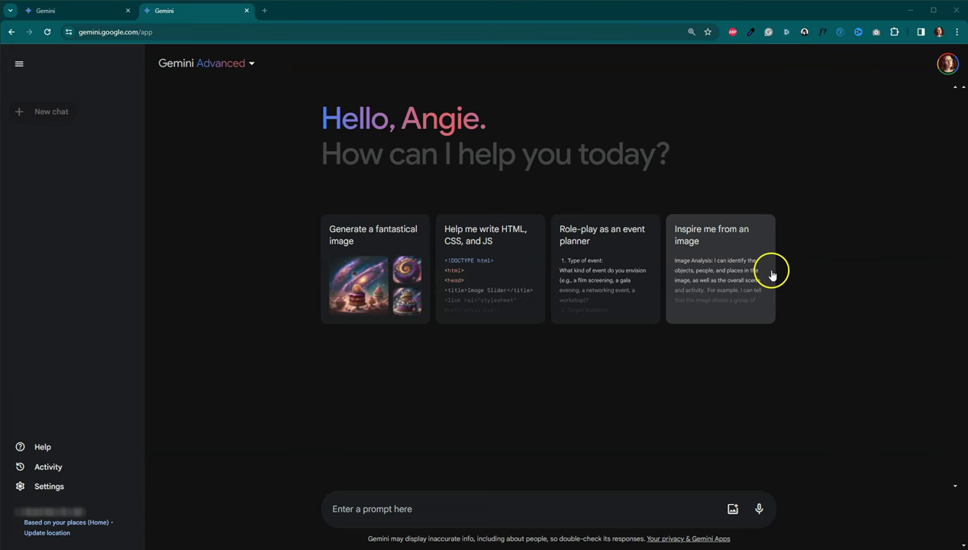
Send the prompt "I'm interest in writing a mystery short story. Is that something you can help me with?"
left_click(602, 512)
type("I'")
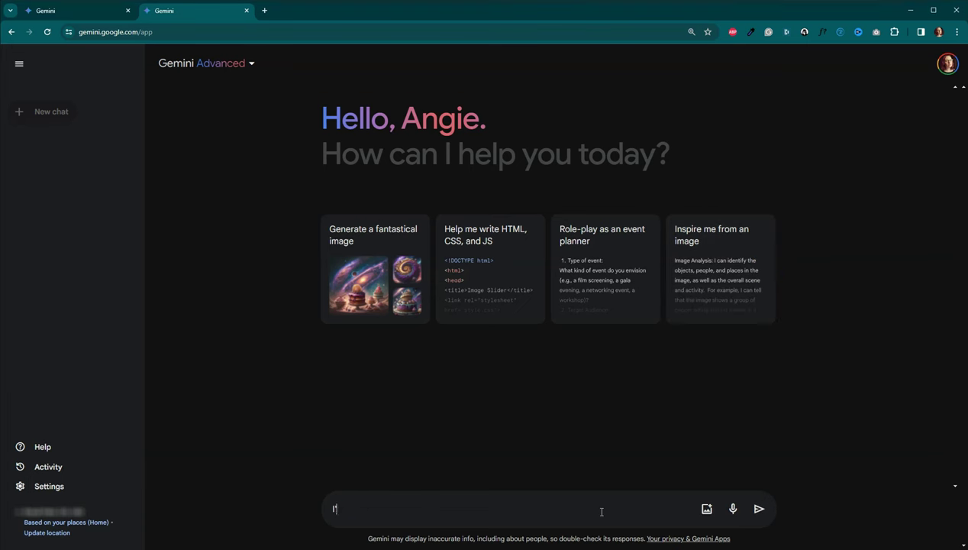
type("m interest in write")
type("ng a mystery short story. Is that something")
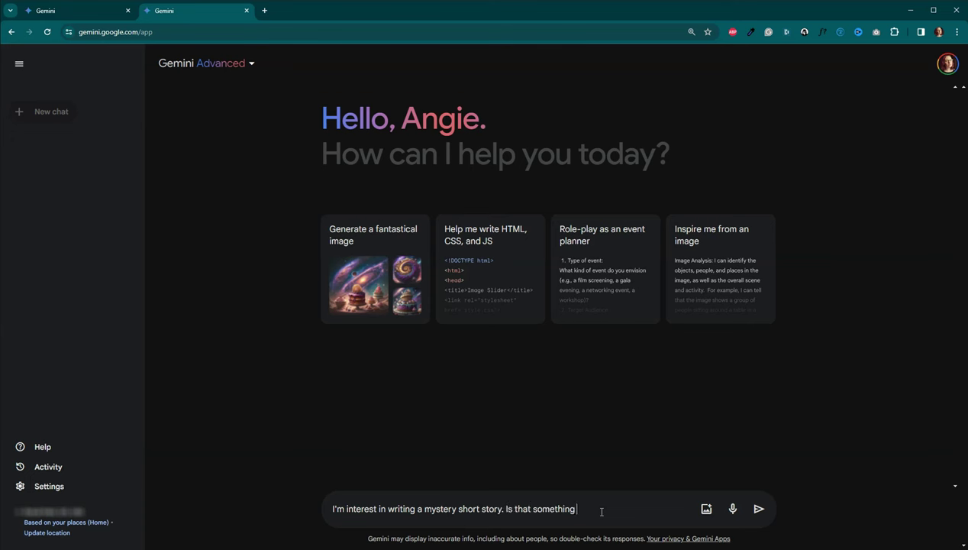
type(" you can help me with?")
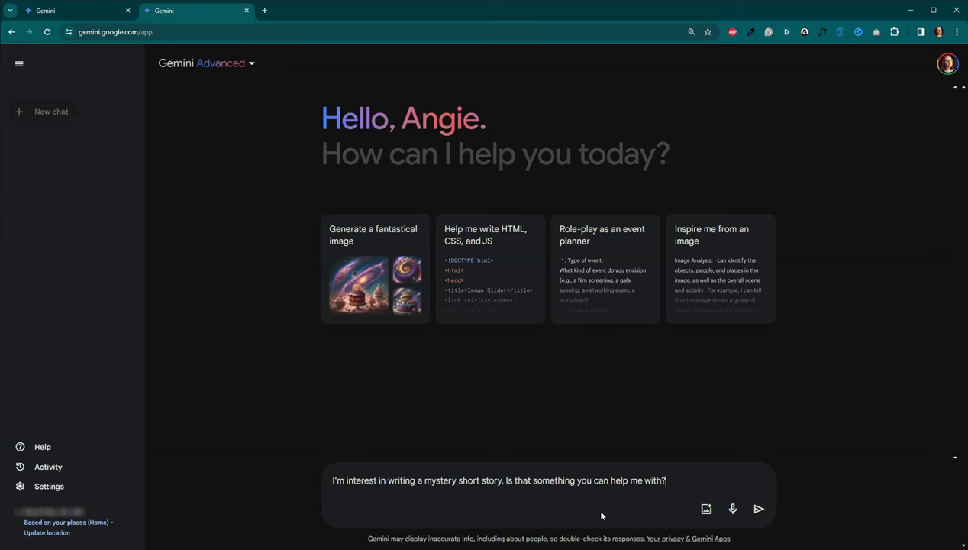
key("Return")
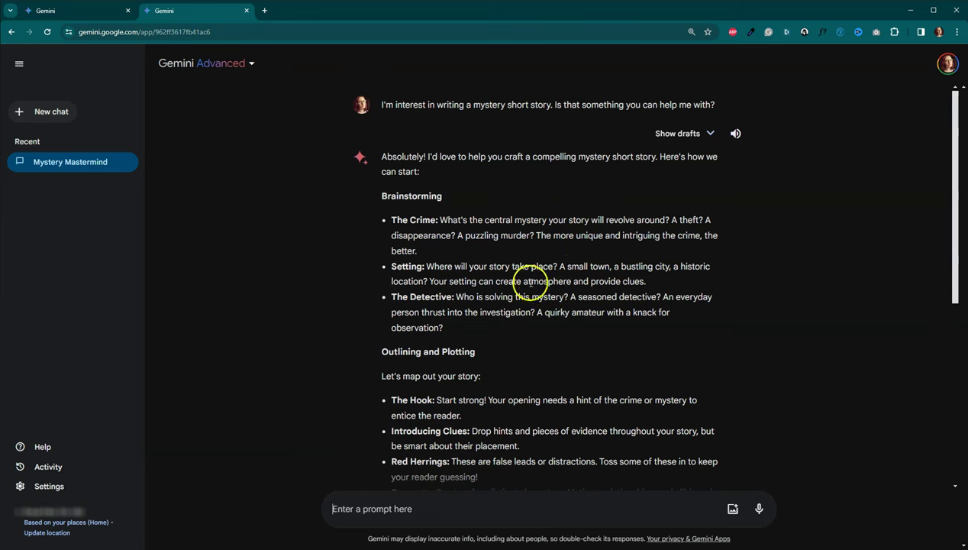
Read through the mystery short story response and examine its options for modifying, sharing and exporting it
scroll(515, 313, "down", 2)
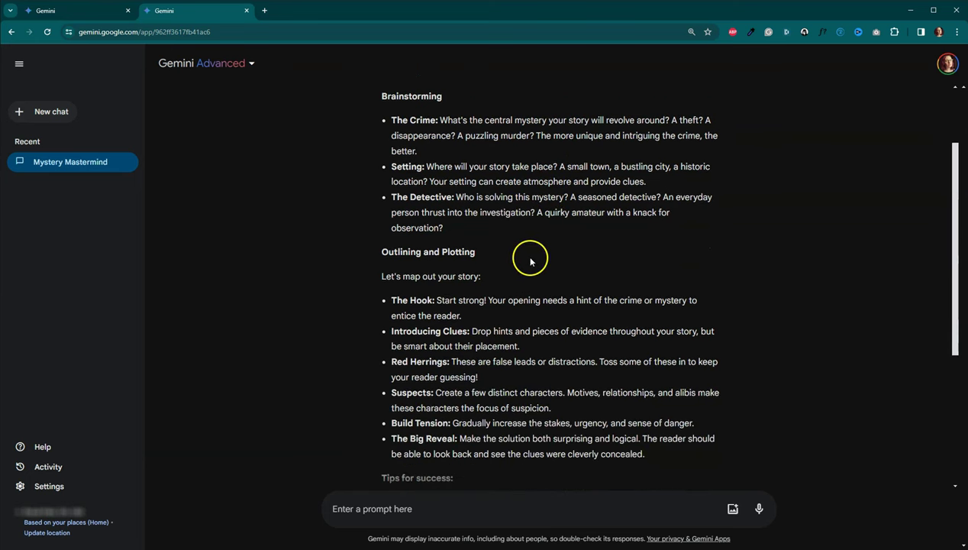
scroll(529, 257, "down", 1)
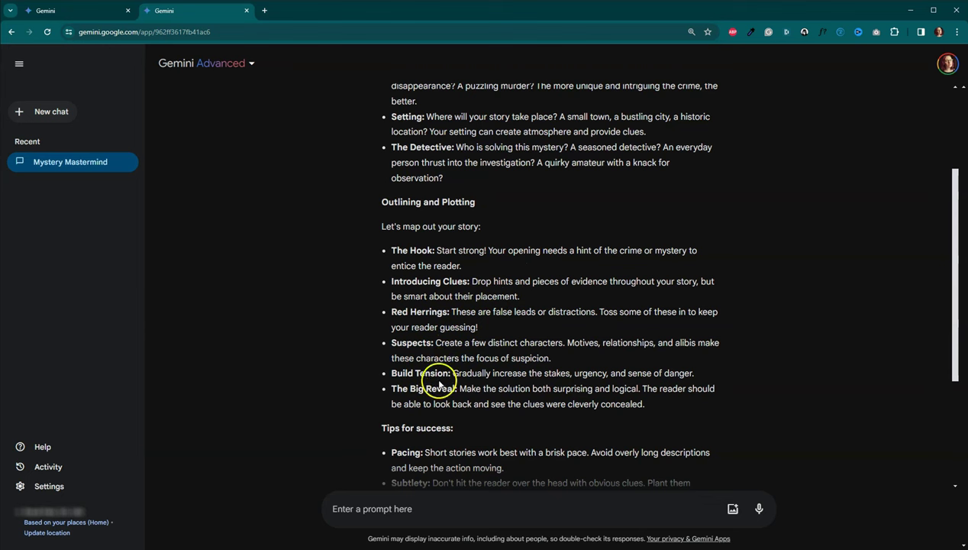
scroll(462, 391, "down", 1)
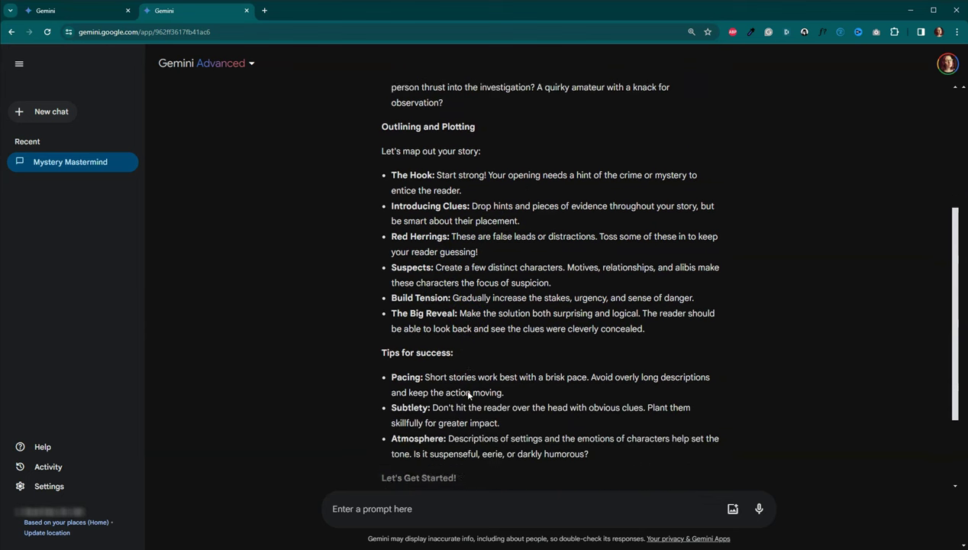
scroll(469, 394, "down", 1)
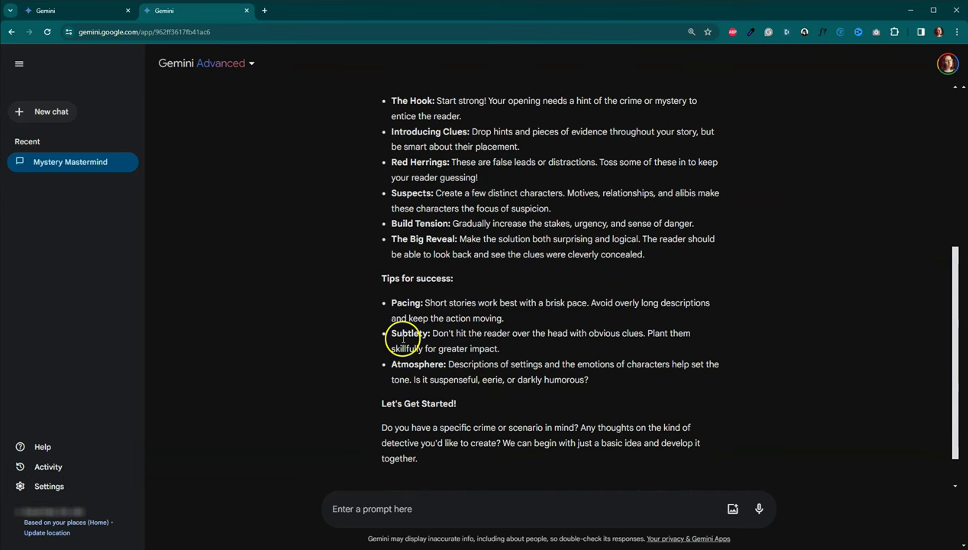
scroll(397, 364, "down", 1)
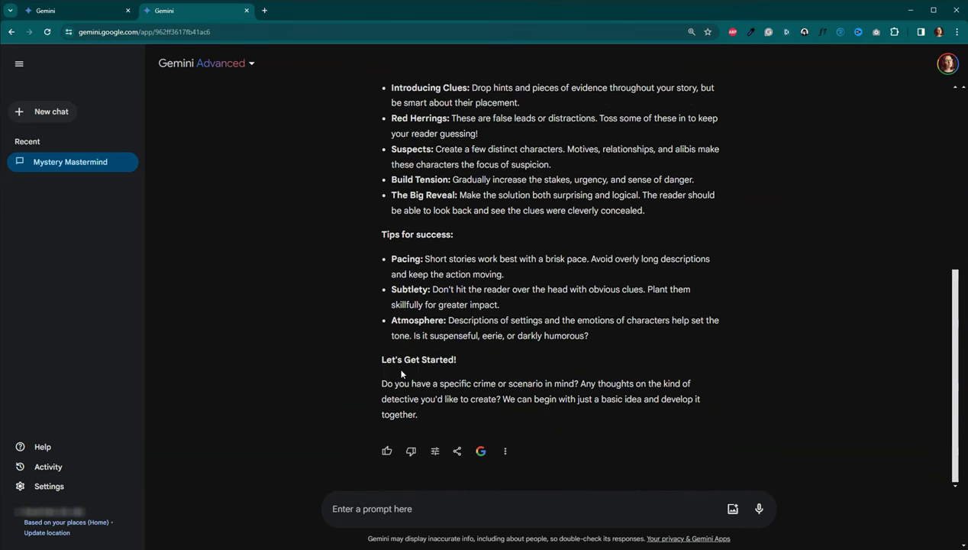
left_click(437, 453)
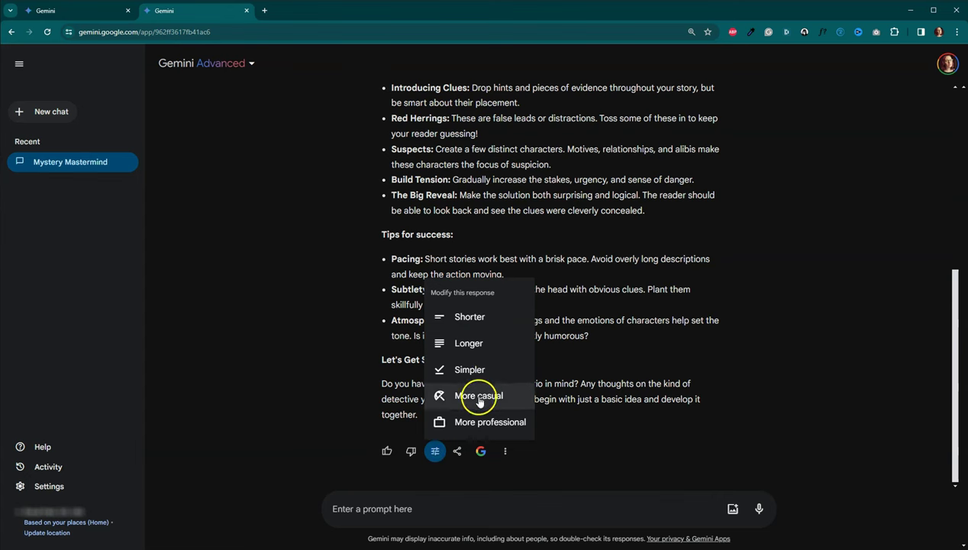
left_click(458, 484)
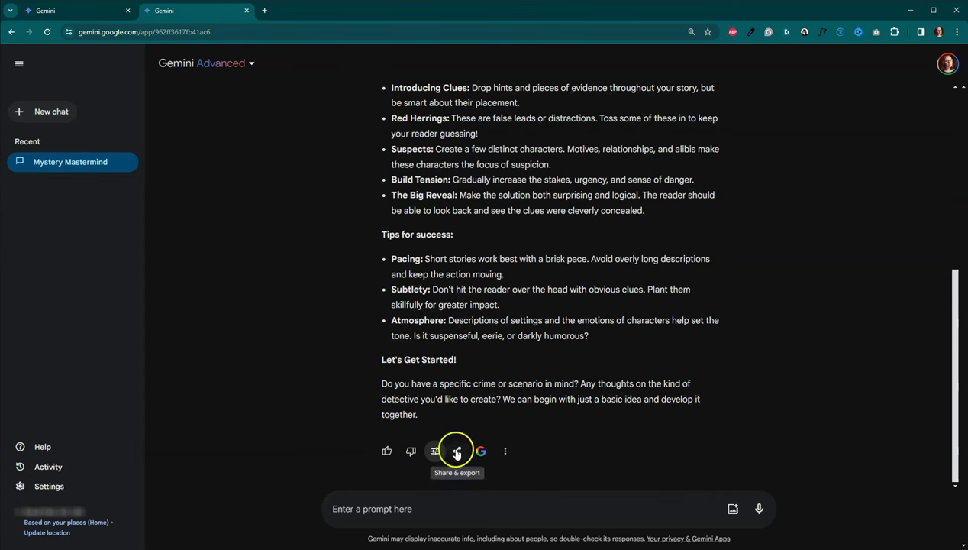
left_click(457, 451)
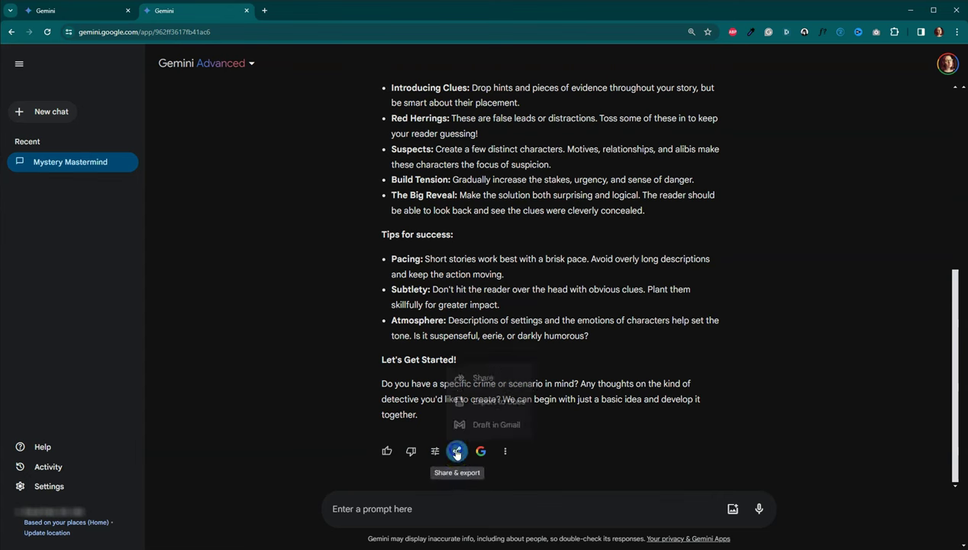
left_click(455, 474)
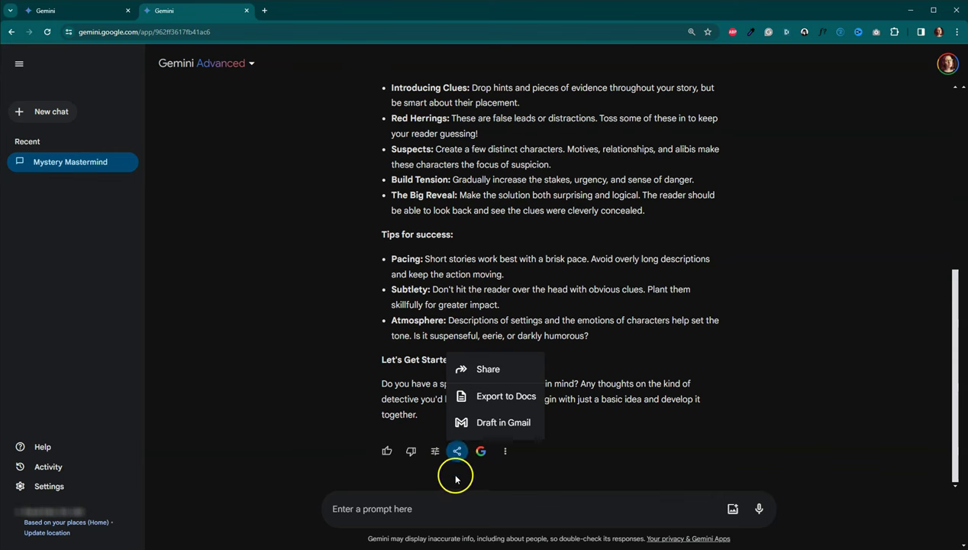
left_click(456, 474)
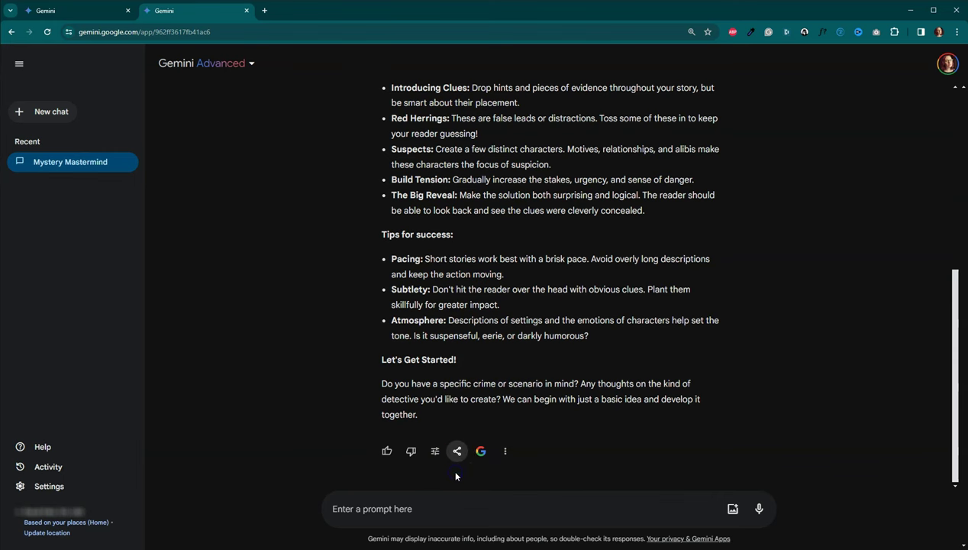
left_click(466, 471)
Double-check the mystery story response with Google, and view its remaining options and the related search topics
left_click(481, 452)
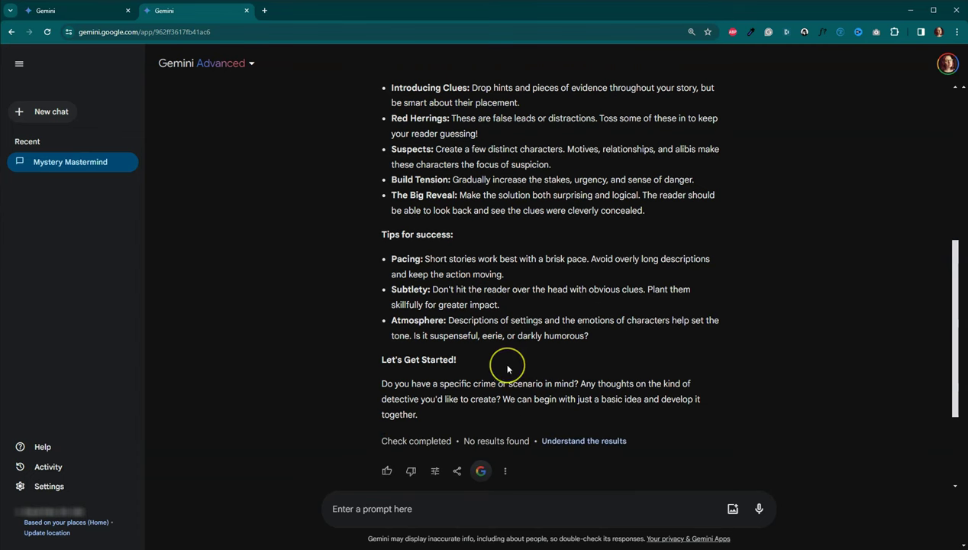
scroll(508, 369, "down", 1)
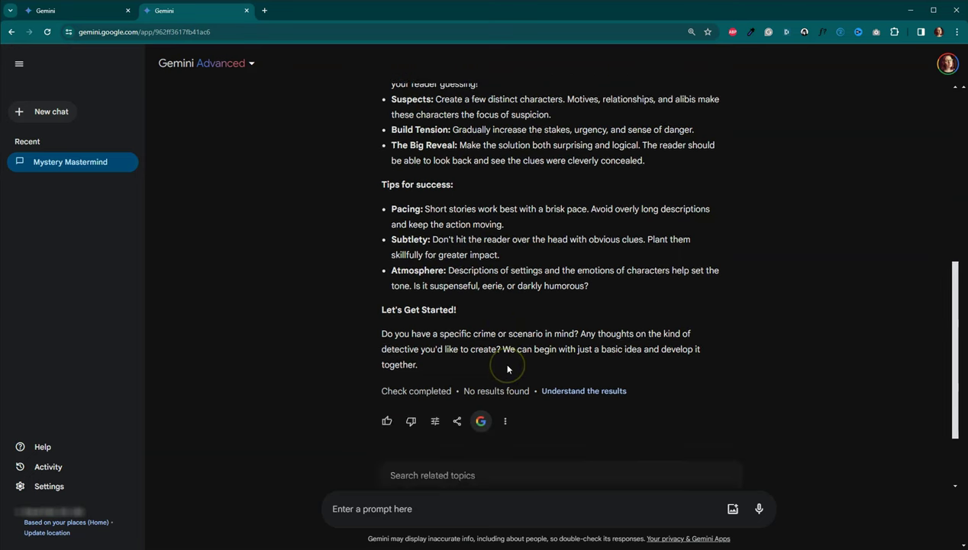
left_click(503, 422)
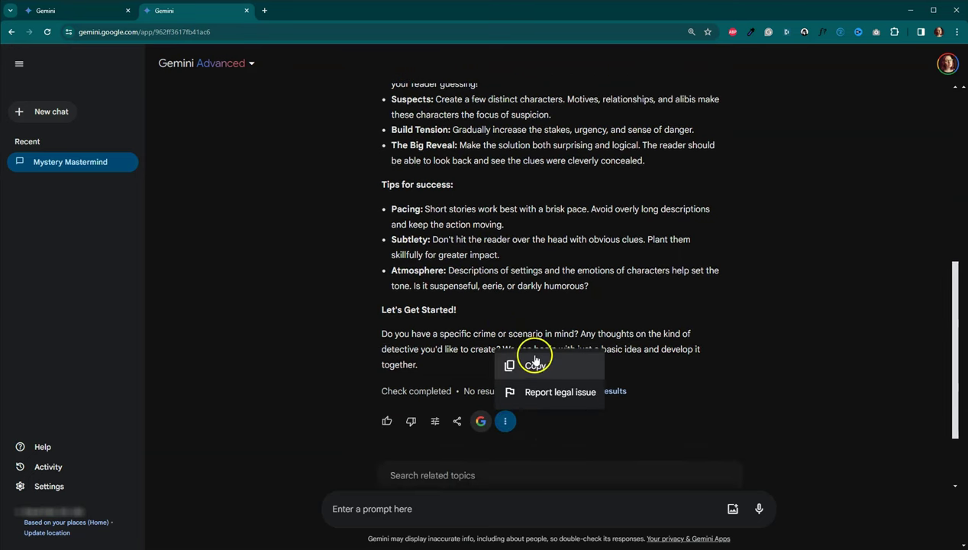
left_click(546, 432)
scroll(540, 290, "down", 2)
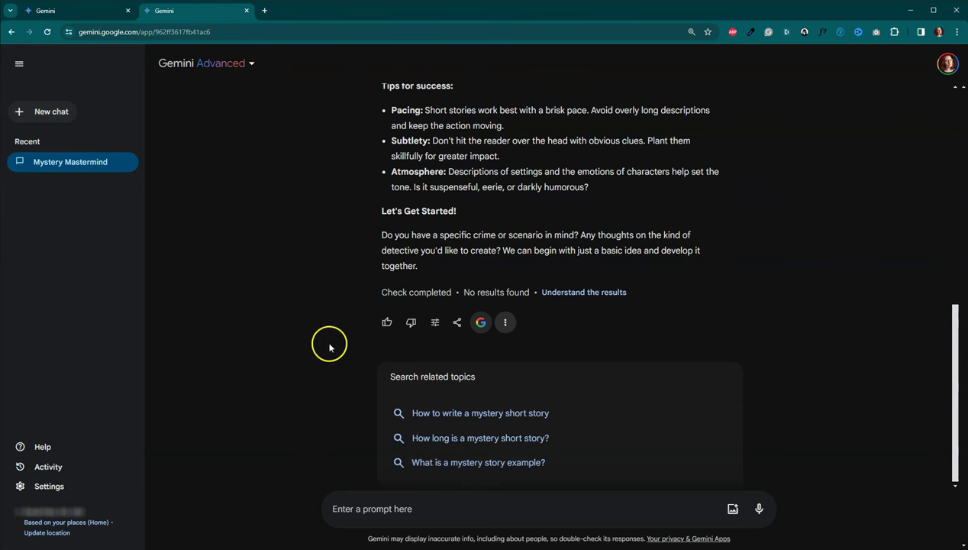
Send the follow-up prompt "Are you familiar with the Lester Dent formula?"
left_click(492, 506)
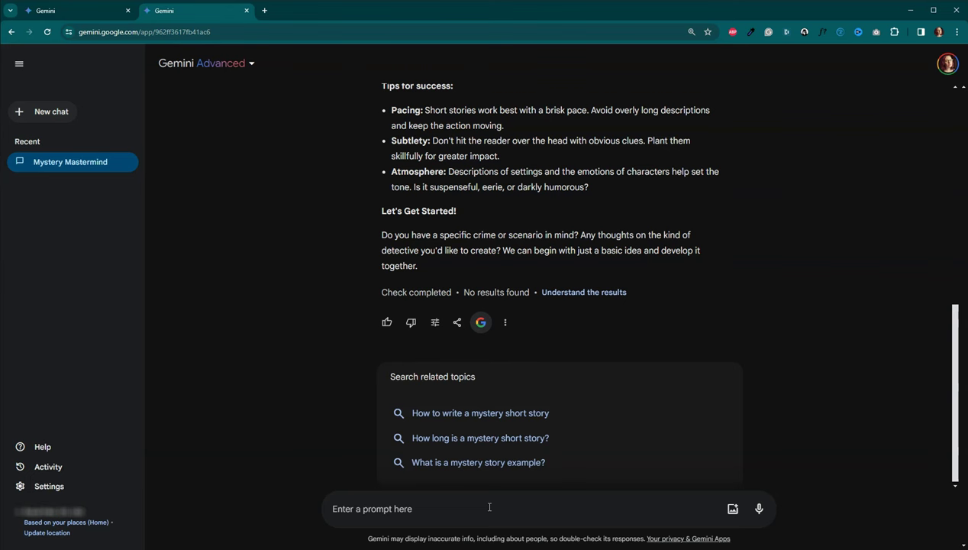
type("Are yo")
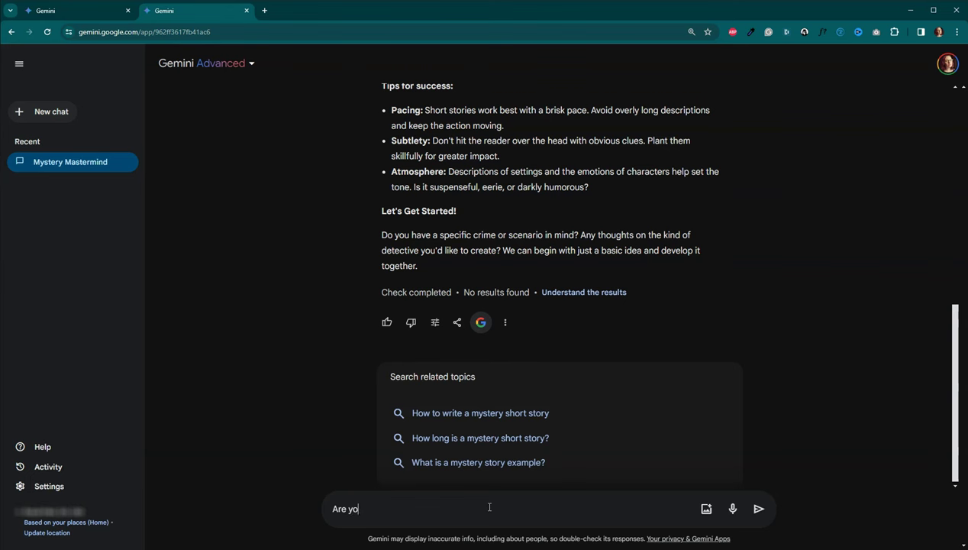
type("u familiar with the Le")
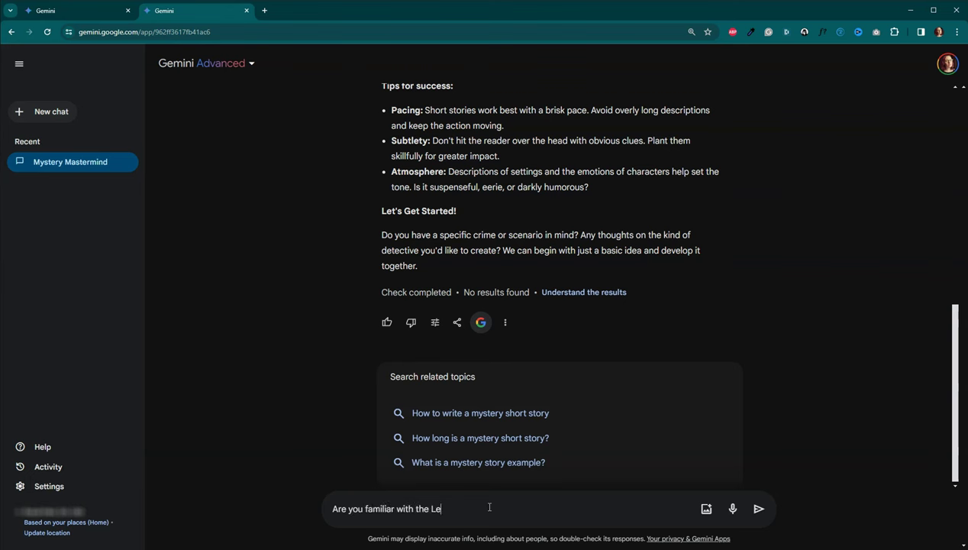
type("ster Dent formula?")
key("Return")
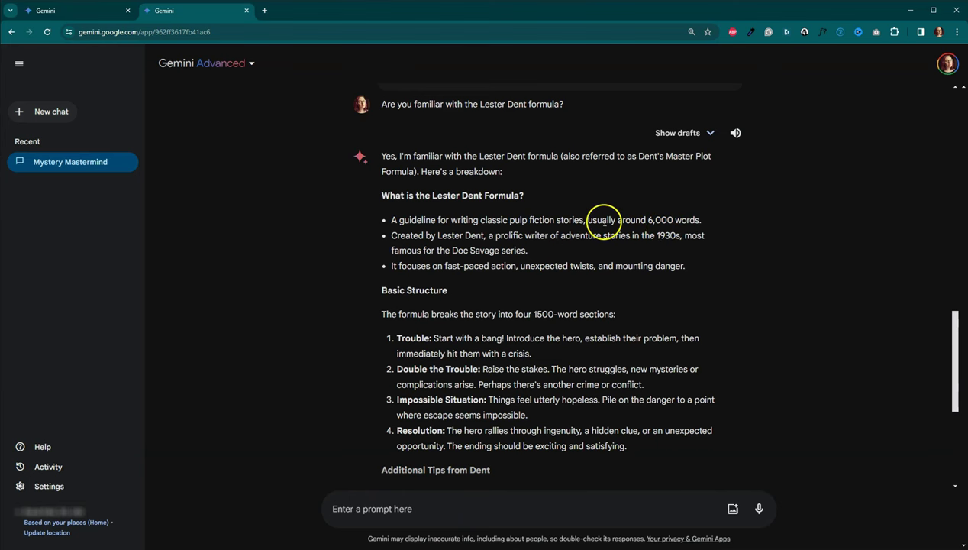
Read the Lester Dent formula breakdown and send the prompt "Are you familiar with the Save the Cat beat sheet?"
scroll(604, 221, "down", 1)
scroll(708, 237, "down", 2)
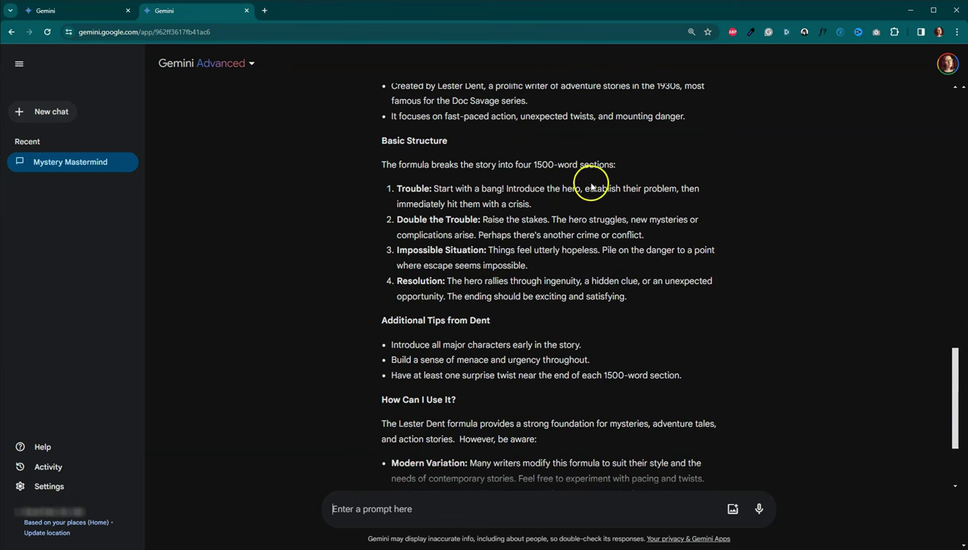
scroll(669, 172, "down", 3)
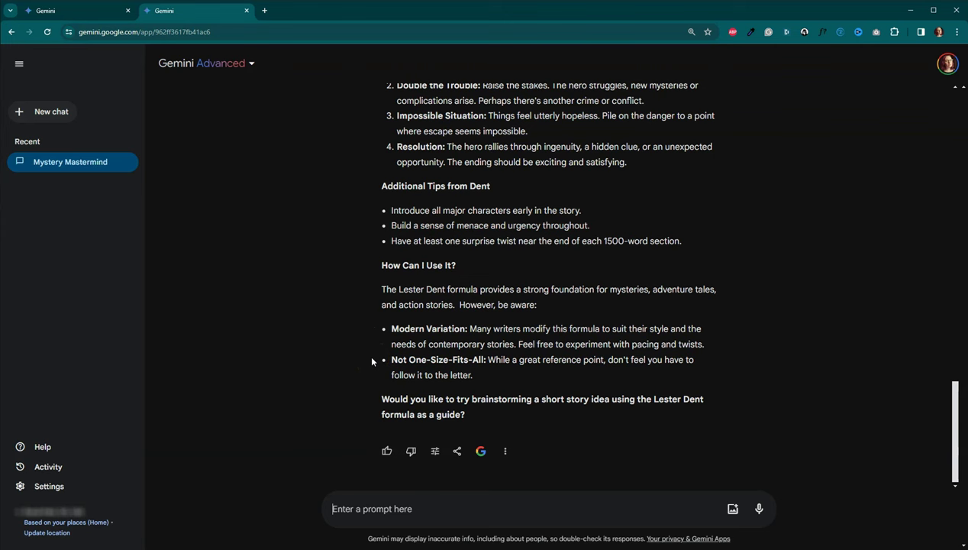
left_click(437, 511)
type("Are you f")
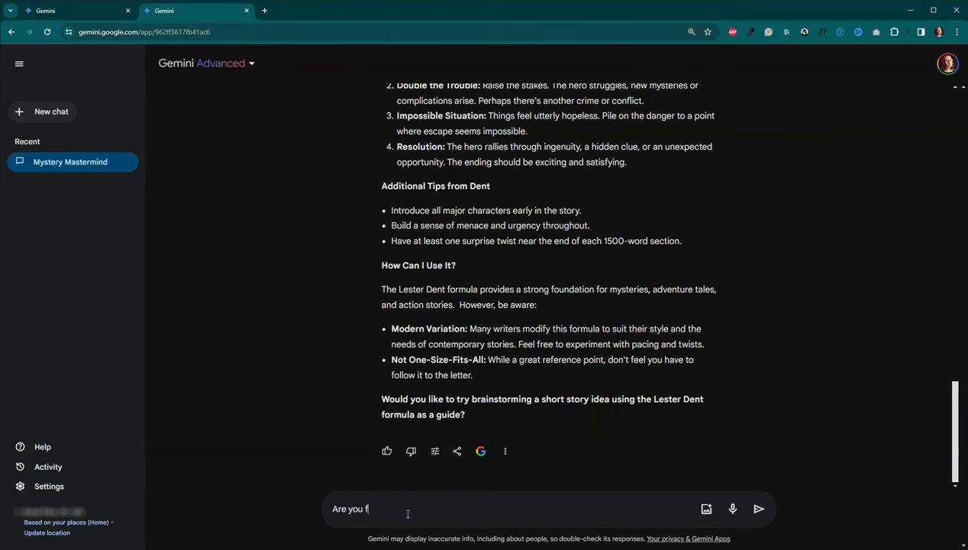
type("amiliar with the Save the ")
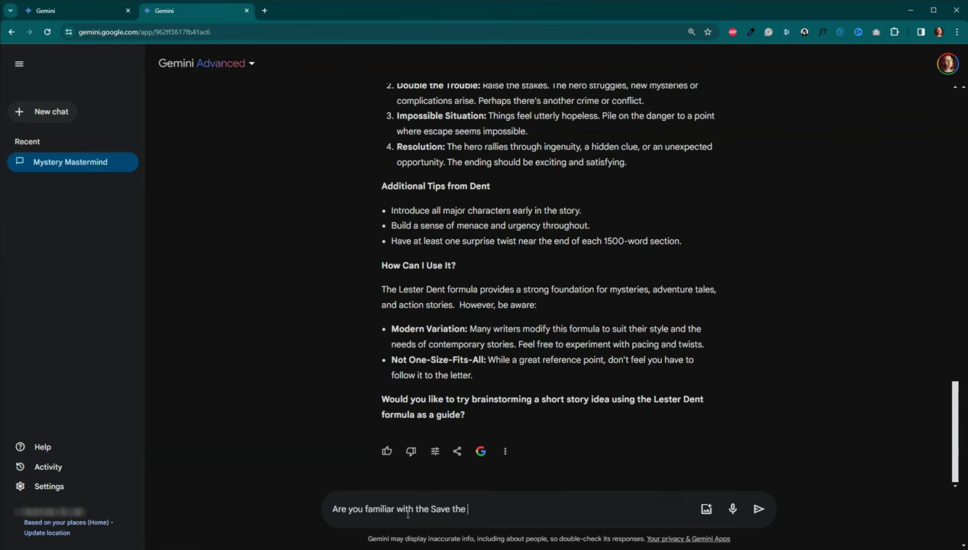
type("Cat beat sheet?")
key("Return")
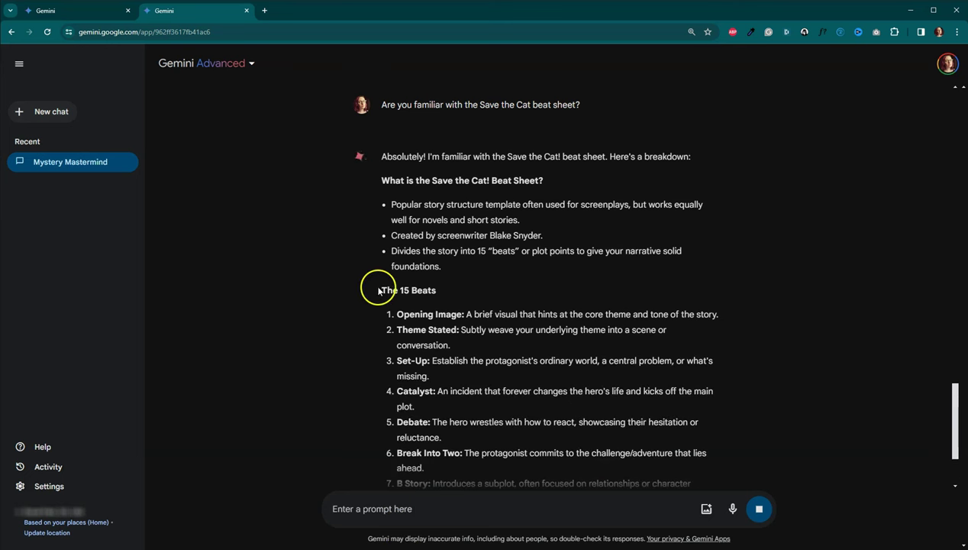
Read through the Save the Cat beat sheet response, including its list of beats and its notes on suitability for mysteries
scroll(385, 245, "down", 3)
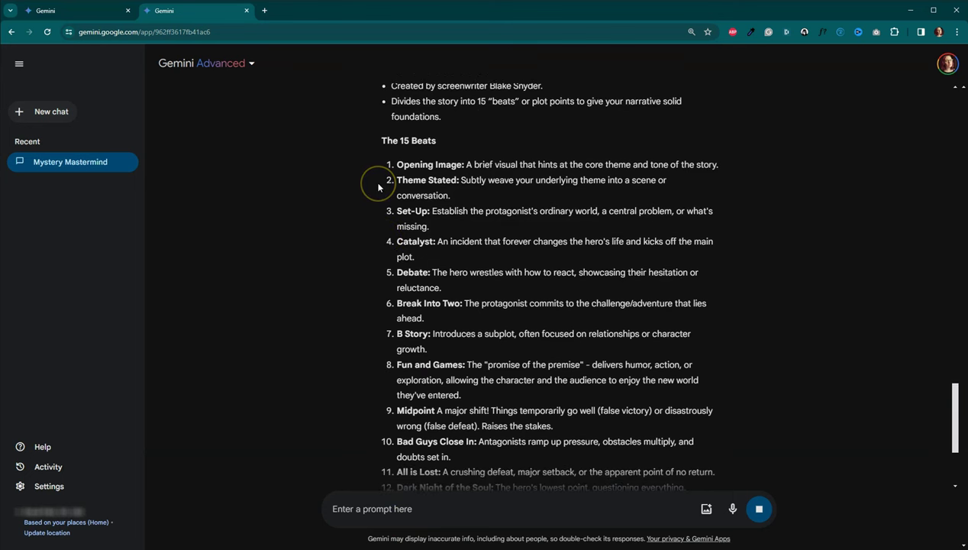
scroll(378, 187, "down", 1)
scroll(378, 188, "down", 1)
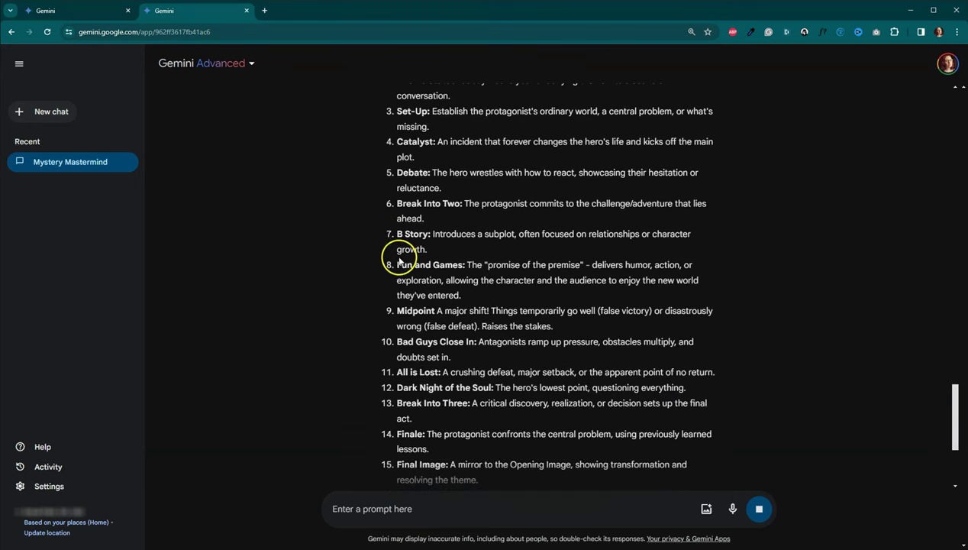
scroll(398, 259, "down", 3)
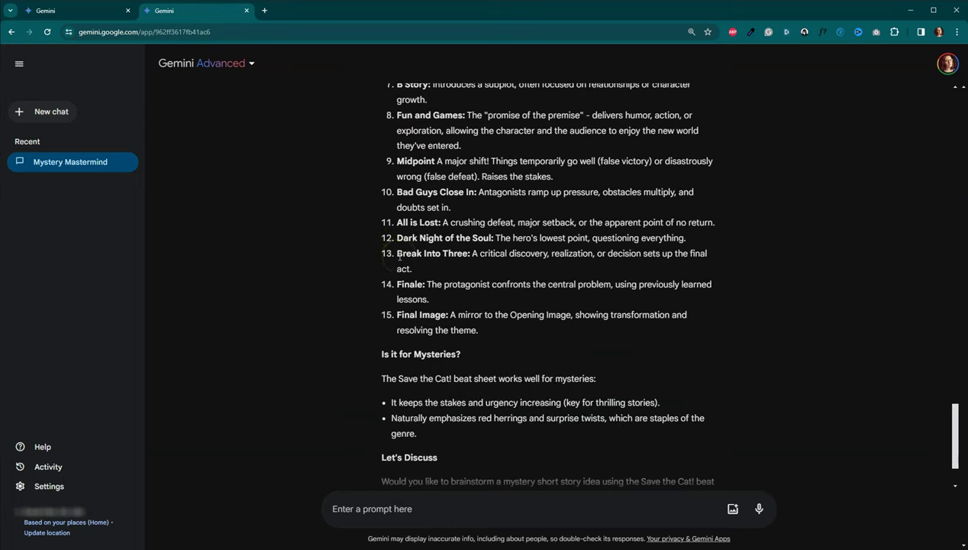
scroll(378, 252, "down", 2)
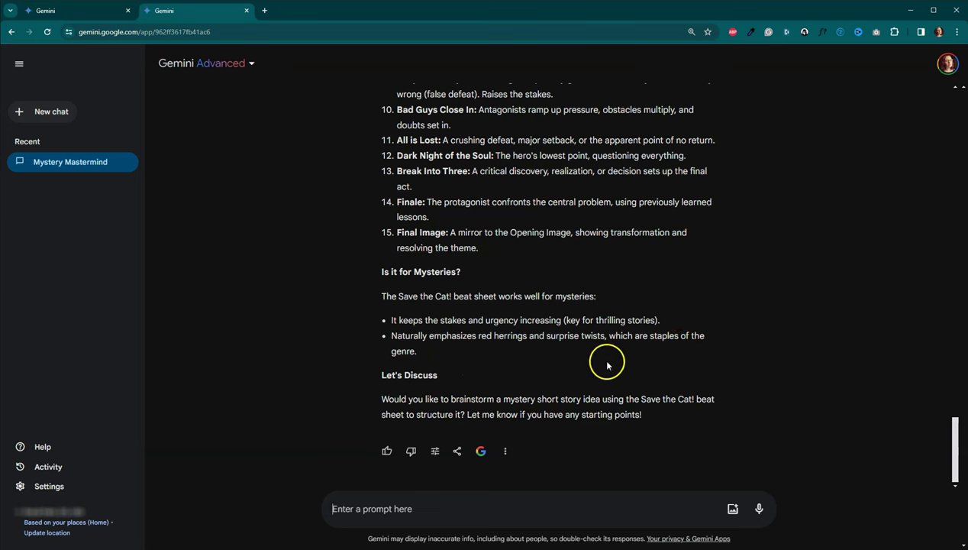
scroll(594, 344, "up", 6)
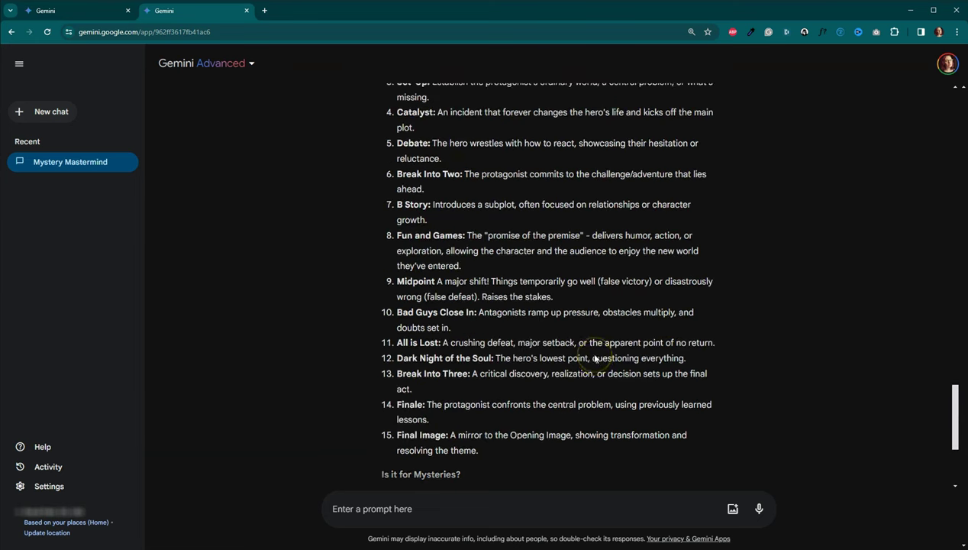
scroll(595, 355, "up", 2)
scroll(594, 358, "down", 7)
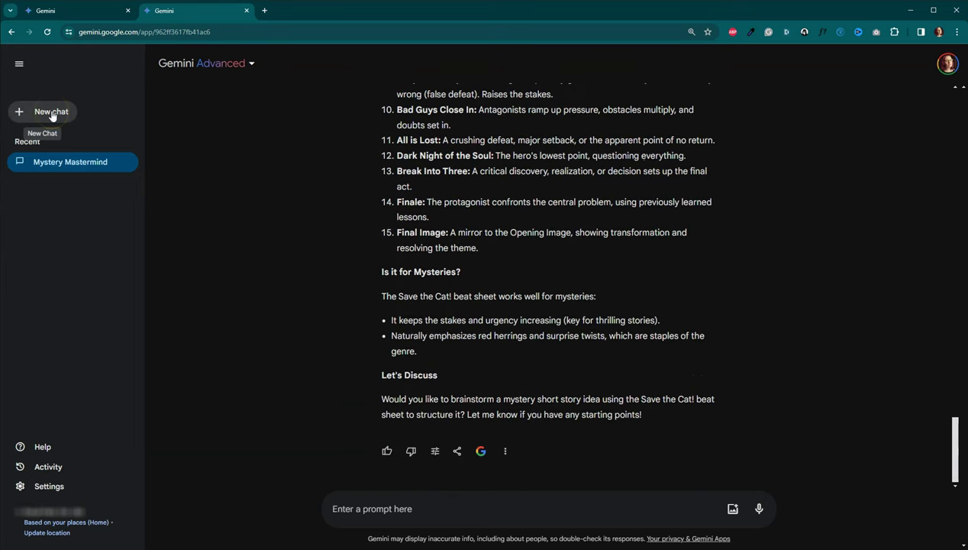
View the options available for the Mystery Mastermind chat and start a new chat
mouse_move(81, 165)
left_click(129, 163)
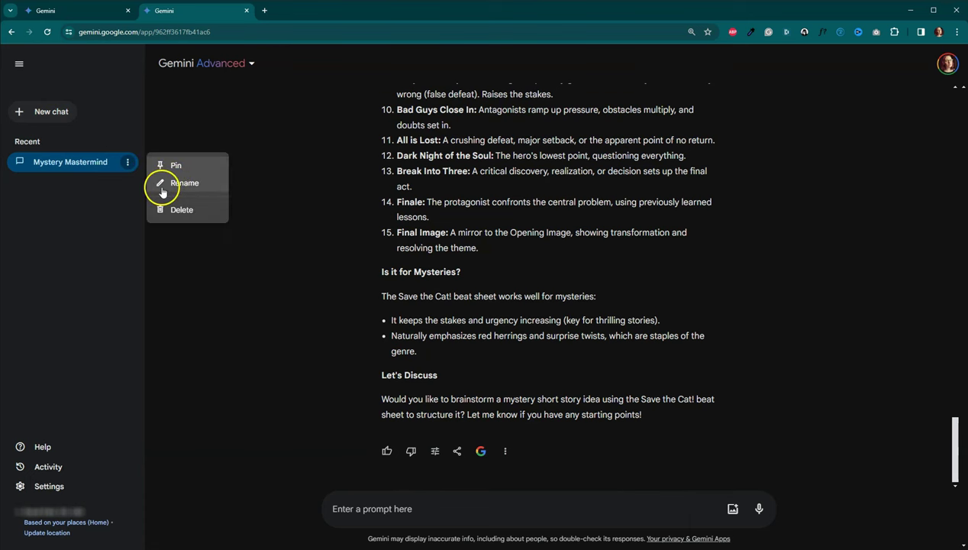
left_click(59, 117)
left_click(60, 117)
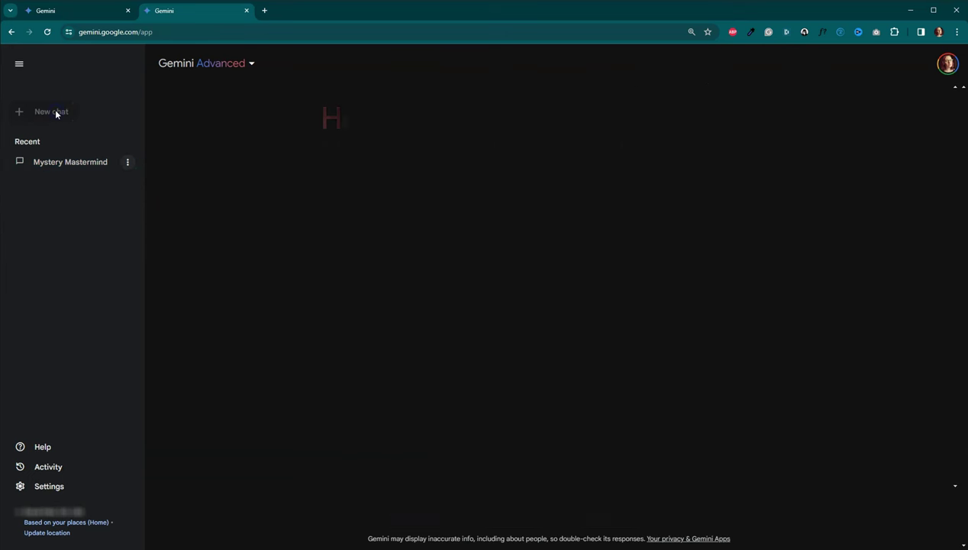
scroll(248, 252, "down", 1)
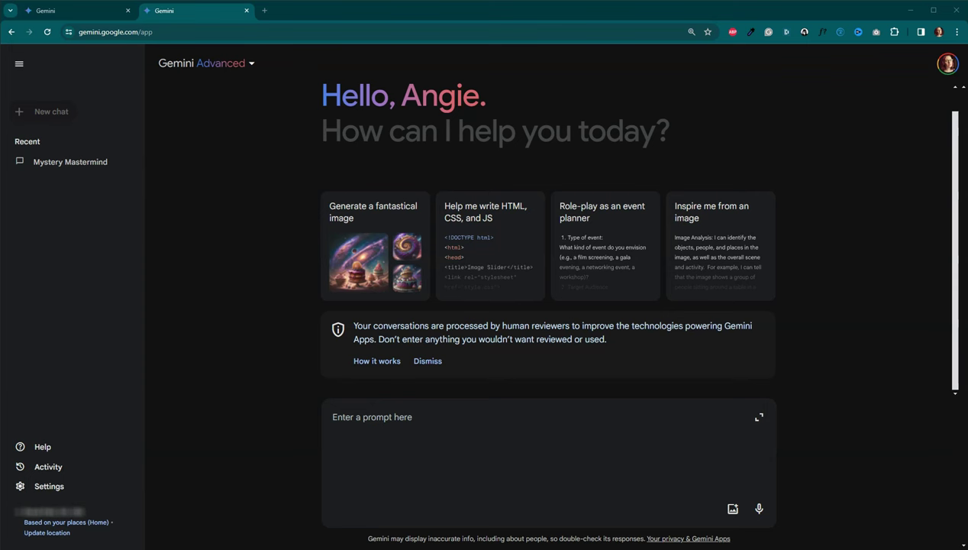
Send a prompt requesting 5 private investigator mystery ideas about a female PI with hidden psychic abilities who is being stalked by a supernatural threat
left_click(507, 446)
key("ctrl+v")
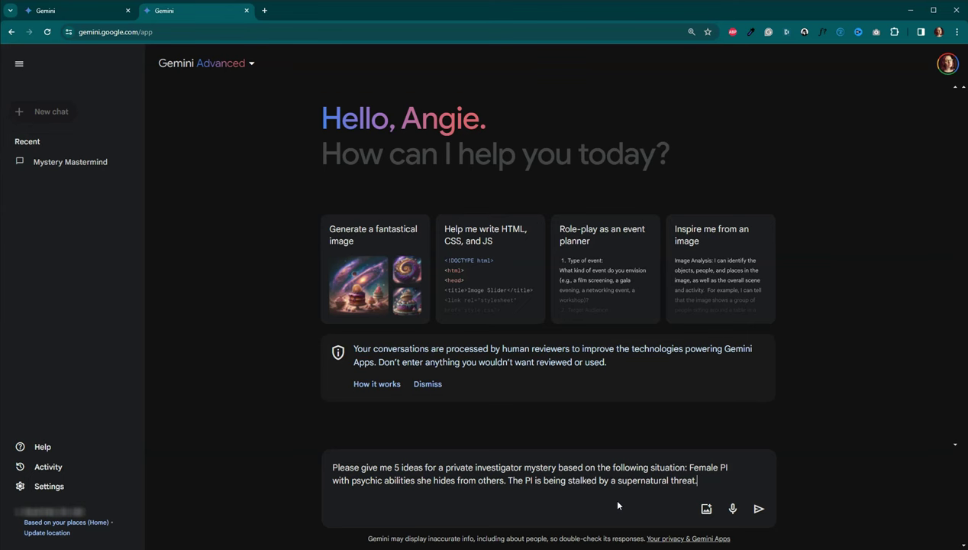
left_click(624, 516)
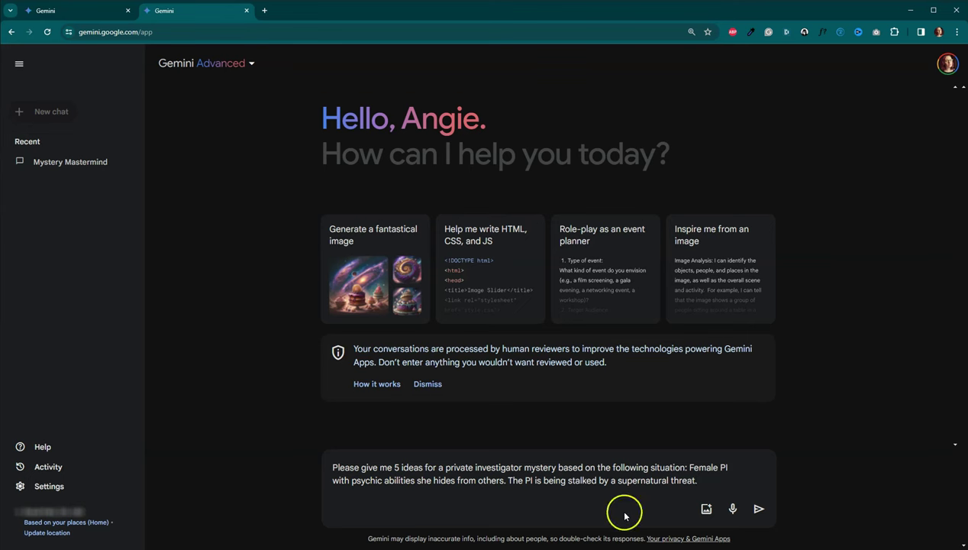
left_click(759, 510)
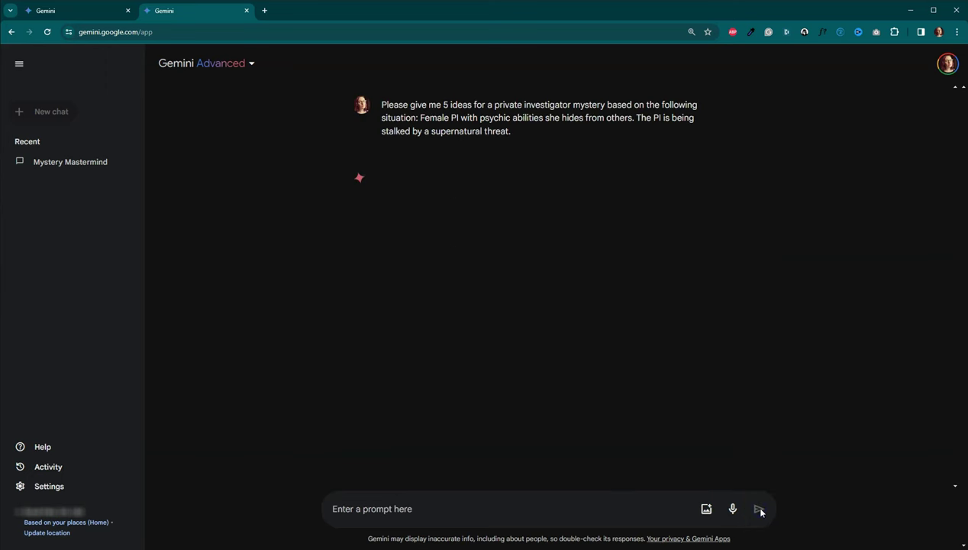
left_click(839, 502)
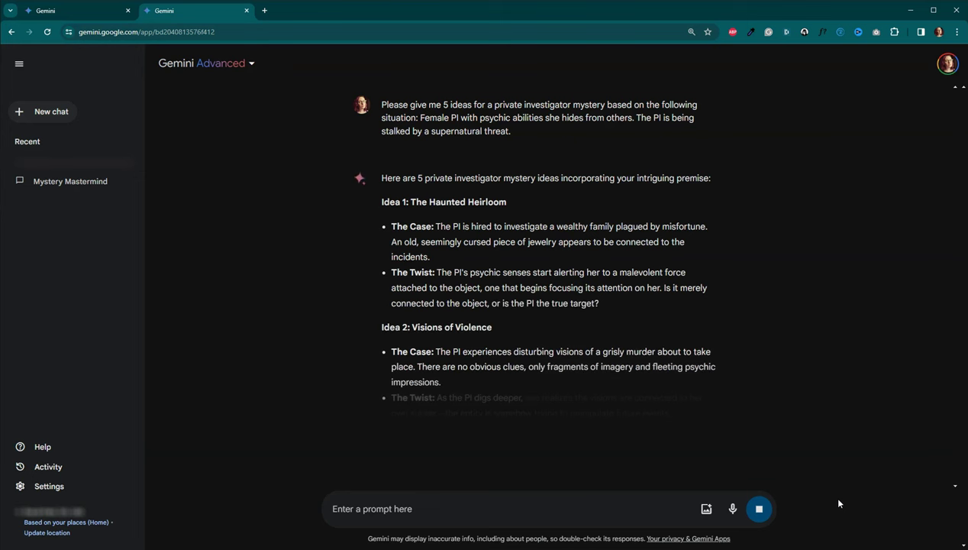
Read through the case and twist of each private investigator mystery idea in the response
left_click(810, 370)
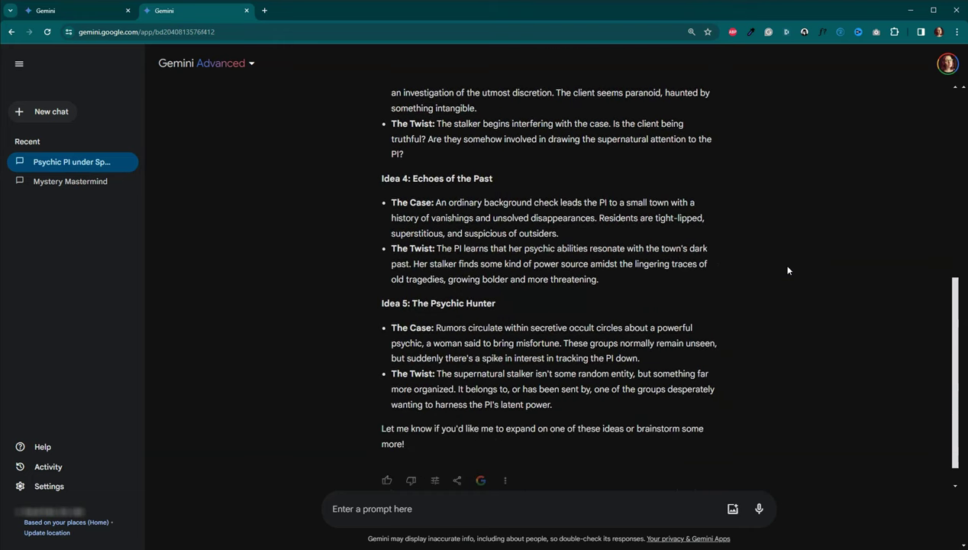
scroll(788, 270, "up", 5)
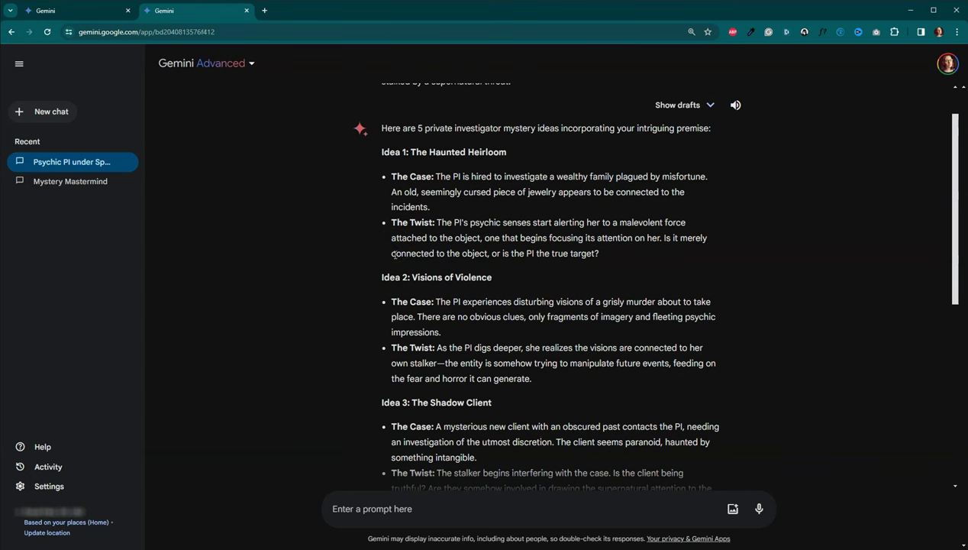
scroll(331, 239, "down", 2)
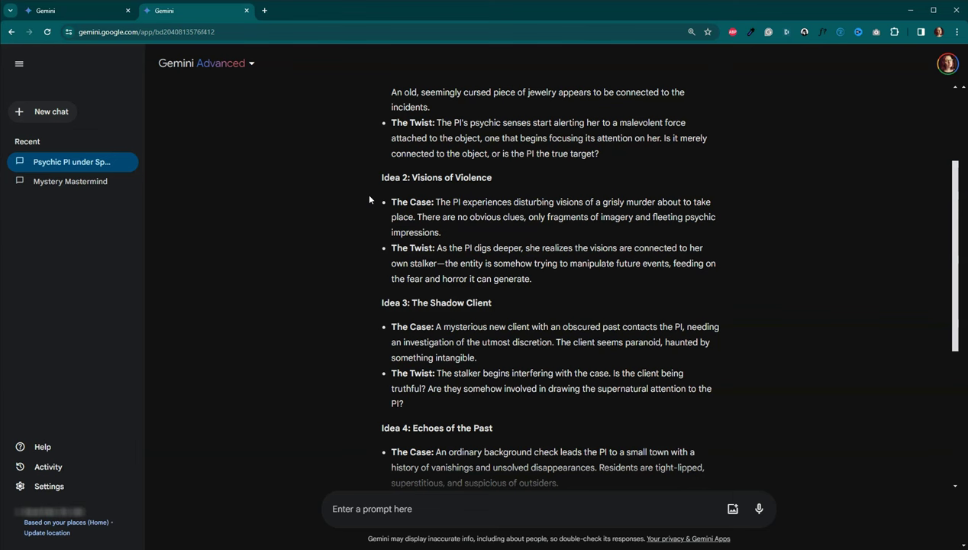
scroll(382, 230, "down", 1)
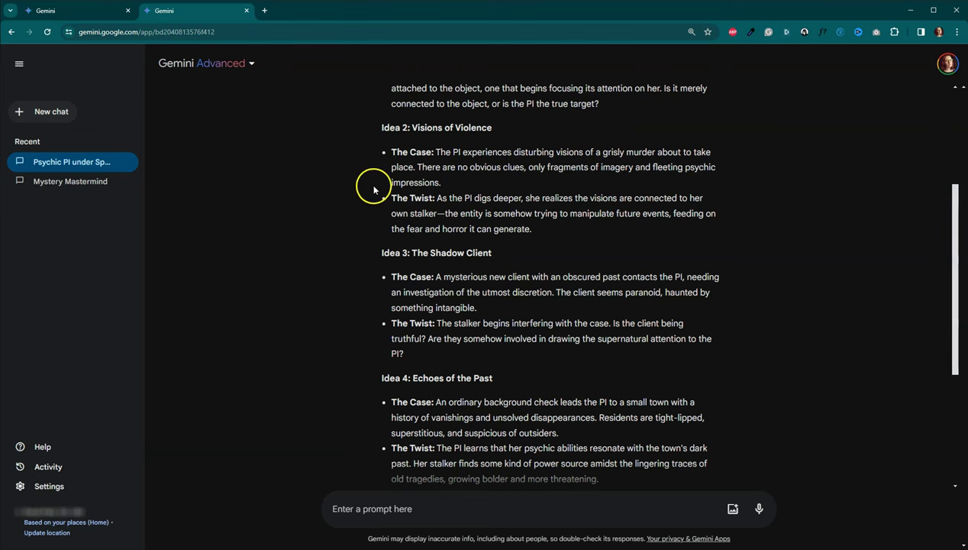
scroll(359, 216, "down", 3)
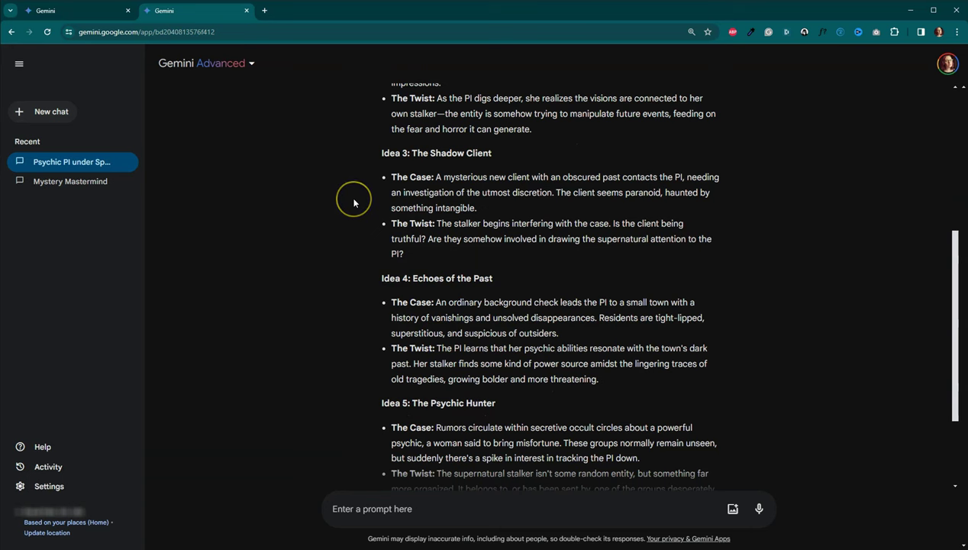
scroll(356, 206, "down", 1)
scroll(353, 203, "up", 1)
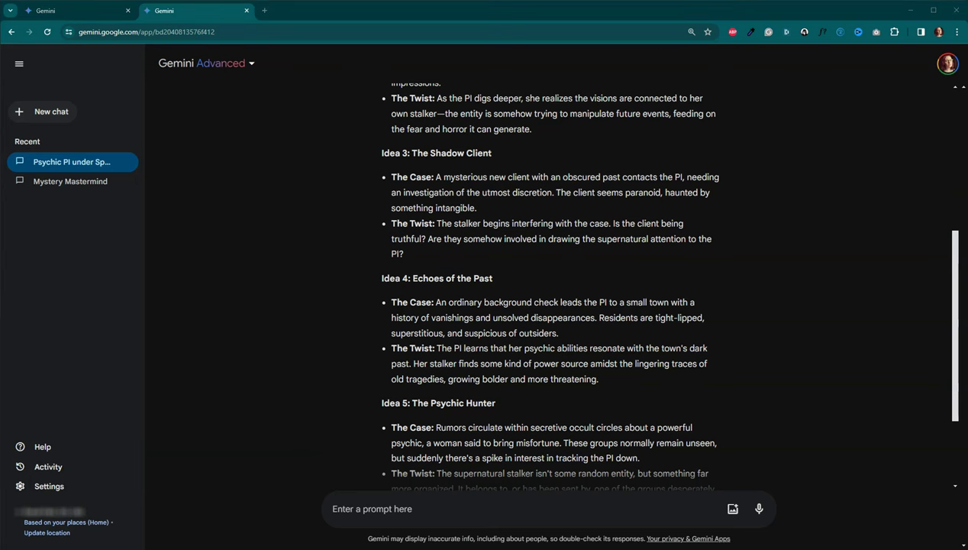
Read the response on the missing heiress and framed vampire noble plot, covering stalker motives, psychic abilities, challenges and additional twists
scroll(287, 411, "down", 5)
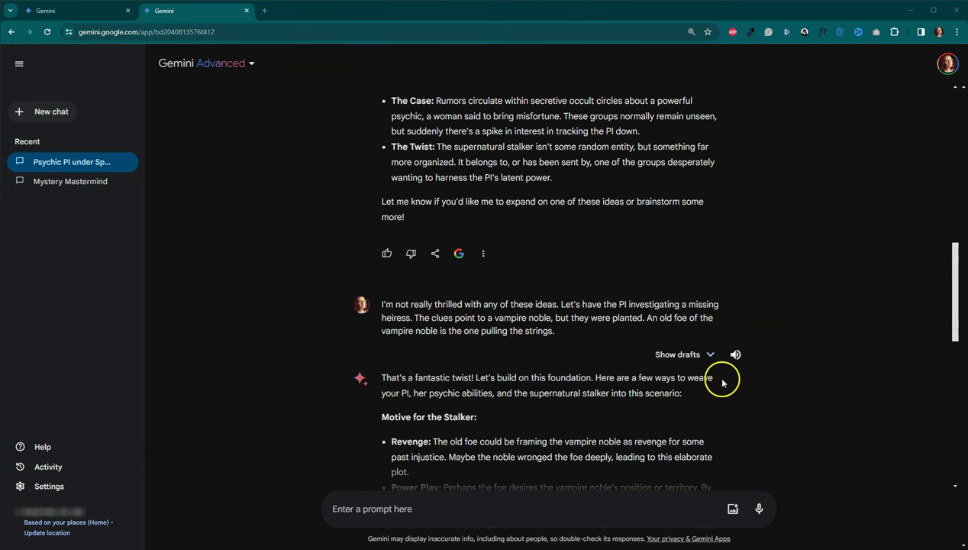
scroll(743, 384, "down", 2)
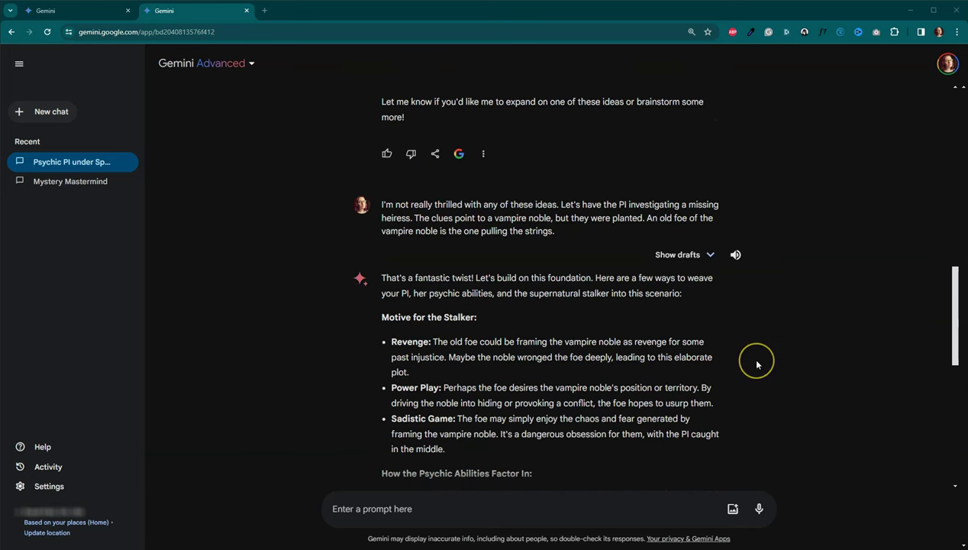
scroll(752, 366, "down", 3)
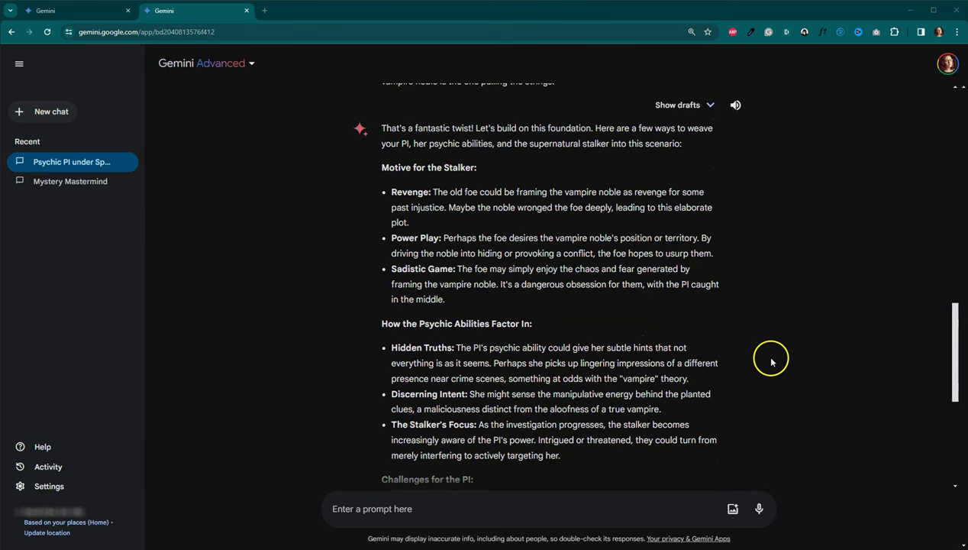
scroll(771, 361, "down", 1)
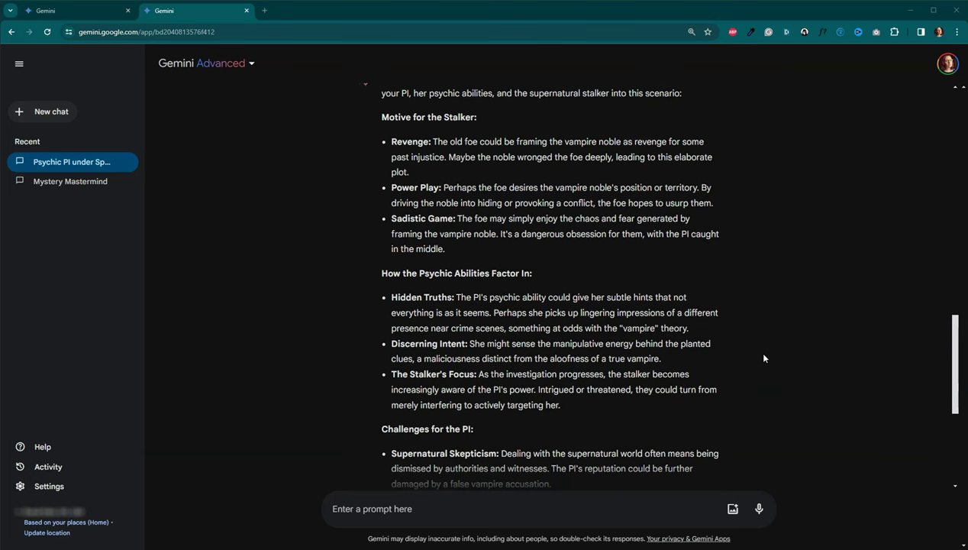
scroll(764, 357, "down", 2)
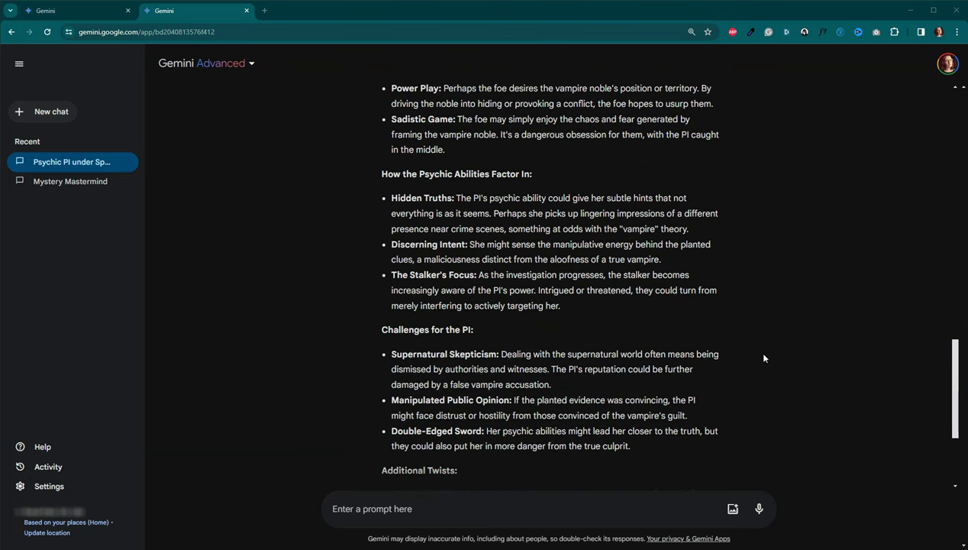
scroll(763, 357, "down", 2)
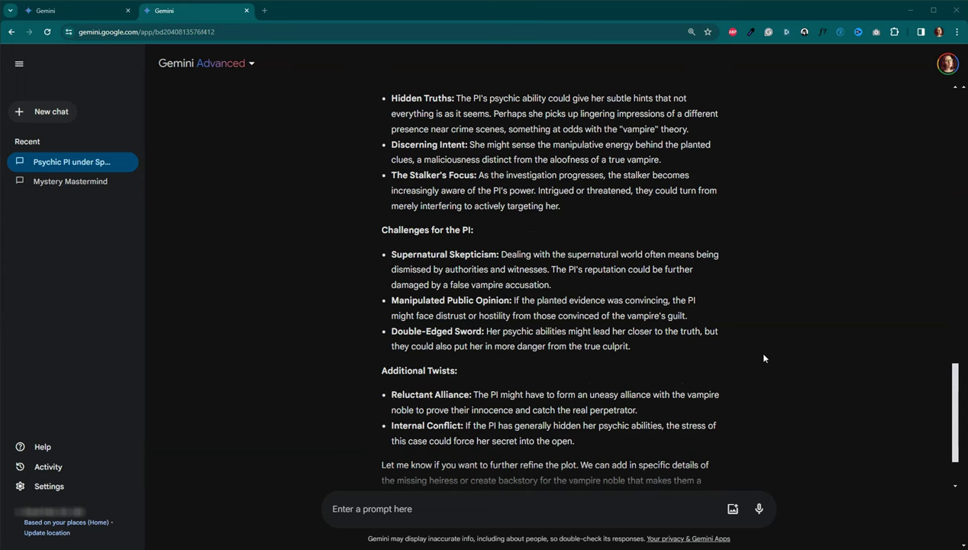
scroll(764, 358, "down", 2)
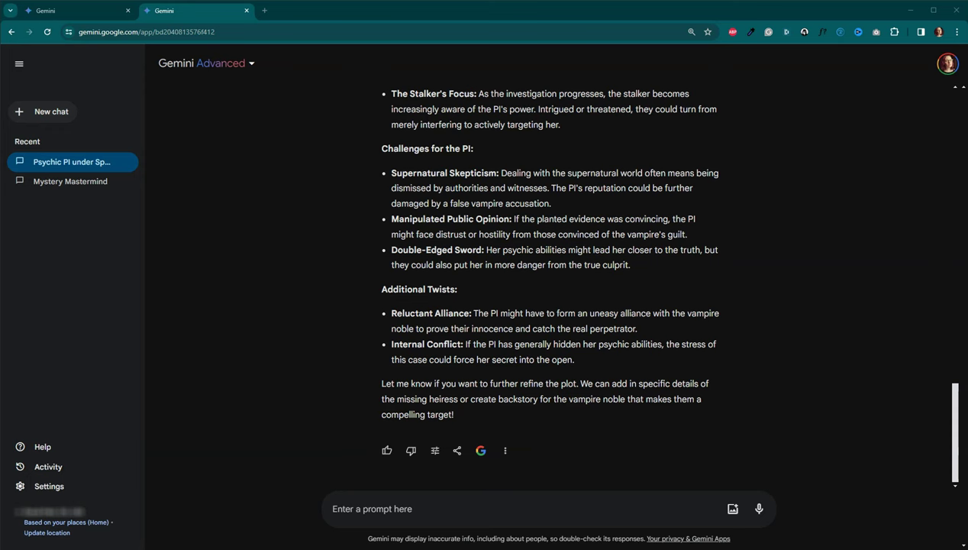
Send a prompt specifying a Power Play motive for the stalker, psychometry for the PI, and her uneasy alliance with the Vampire Noble who discovers her abilities
type("The motive for the stalker is a Power Play. Once the PI gets involved, the foe is trying to play with her to get her to give up the case.  The PI has the power of psychometry and is able to get psychic impressions from touching things. The impressions she gets from the scene of the abduction don't match the clues.  Let's have the PI and the Vampire Noble form an uneasy alliance and he discovers the truth about her abilities.")
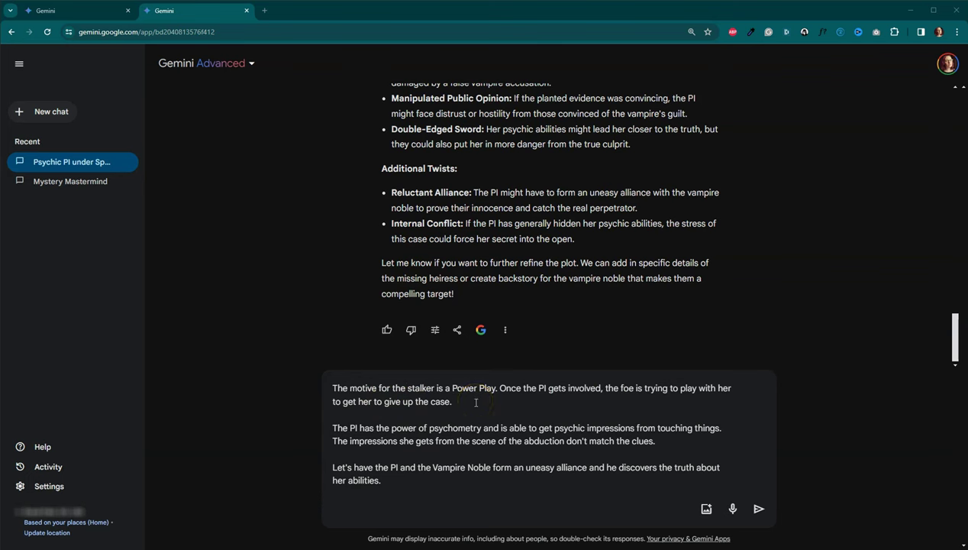
left_click(514, 405)
left_click(530, 400)
left_click(760, 509)
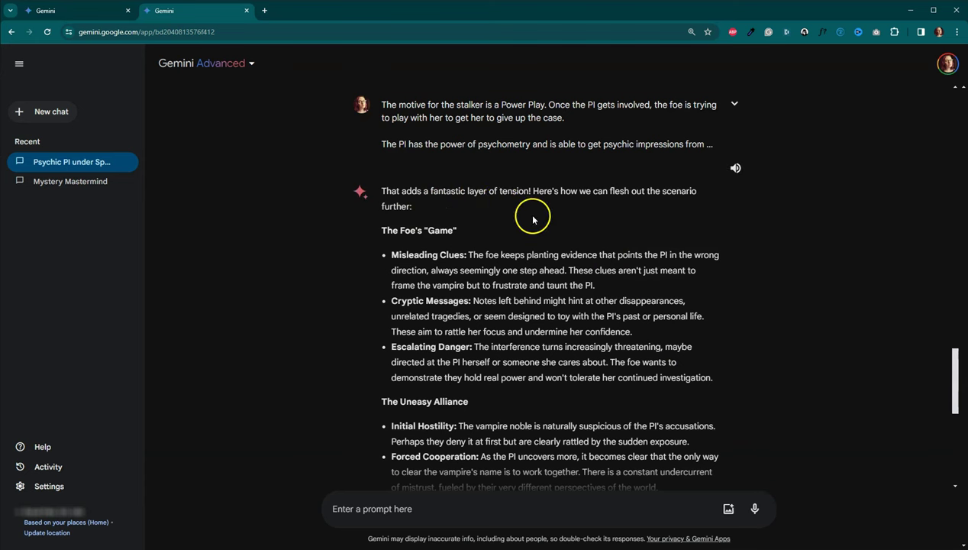
Review the expanded scenario and request a story premise for the idea above with Protagonist, Antagonist, the core conflict between them and the stakes at play
scroll(558, 259, "down", 2)
scroll(558, 259, "down", 2)
scroll(558, 259, "down", 2)
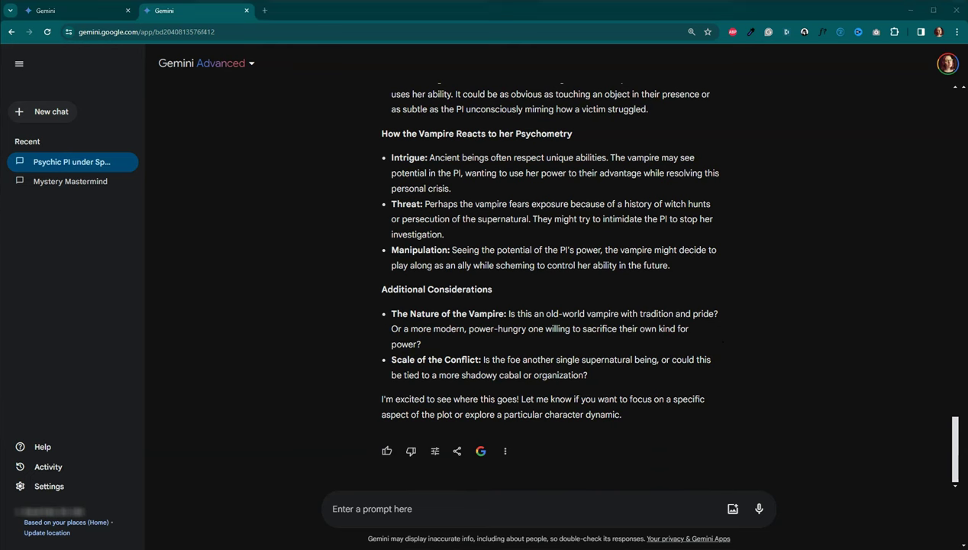
left_click(411, 507)
type("For idea X above, please draft a story premise that includes the following key information: Protagonist, Antagonist, the core conflict between them, the stakes at play")
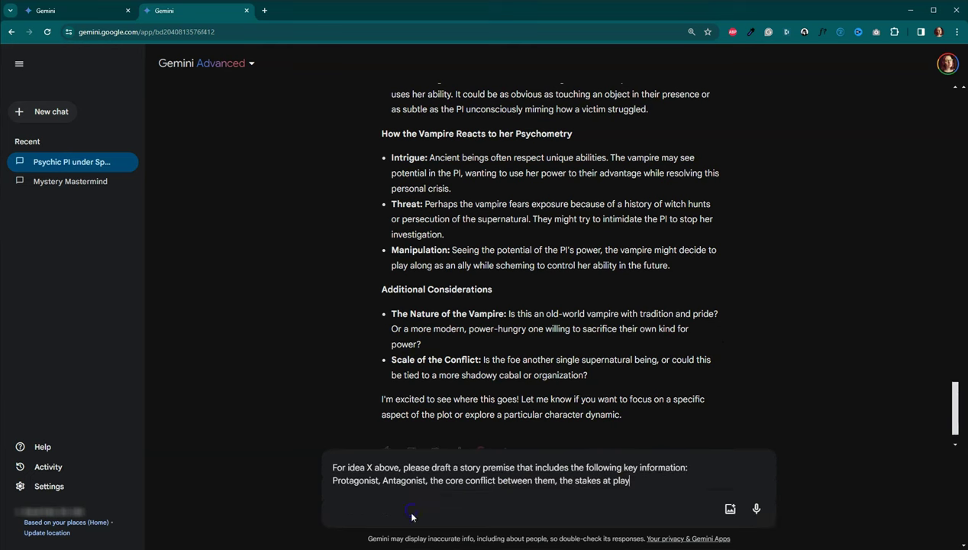
left_click(371, 467)
key("BackSpace")
key("BackSpace")
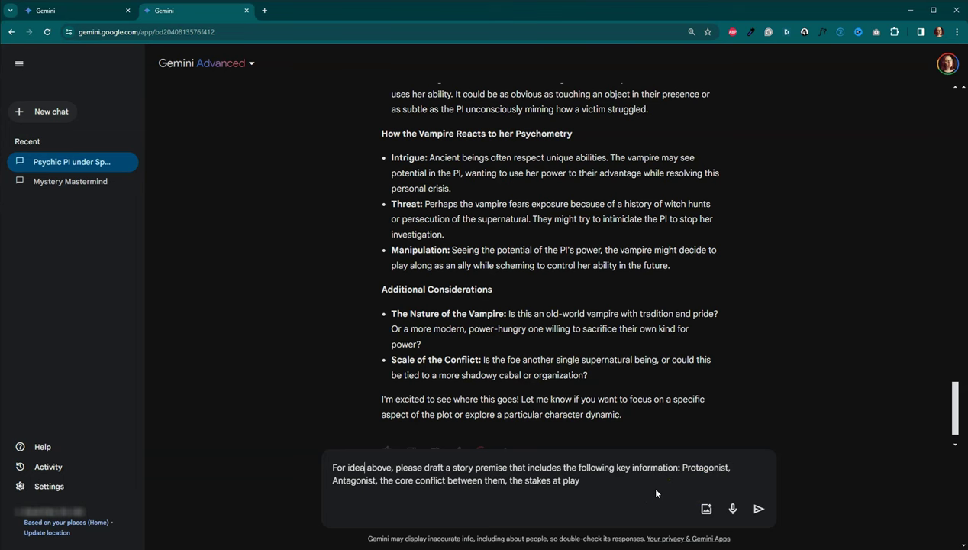
left_click(759, 509)
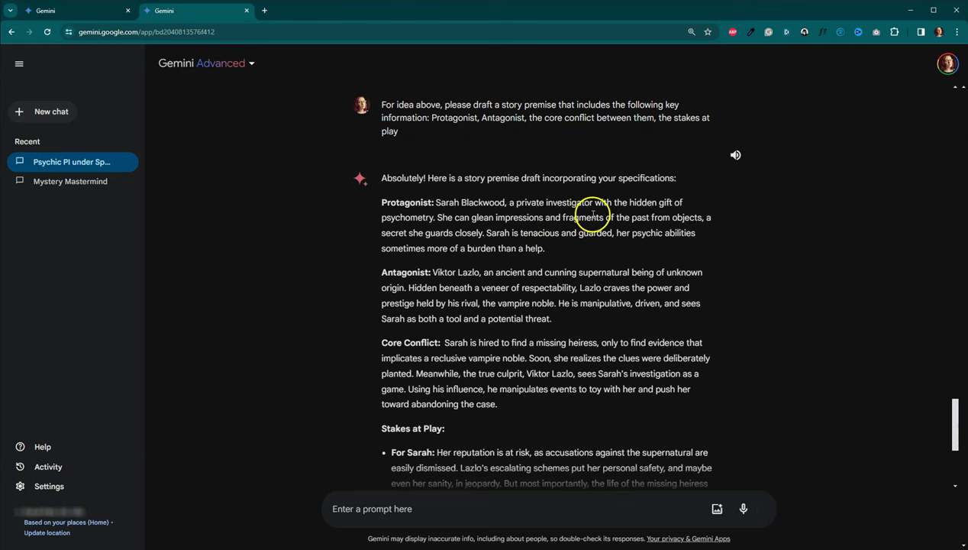
Review the story premise through its stakes and ask what kind of supernatural Victor is and what the Vampire Noble's name is
scroll(632, 216, "down", 1)
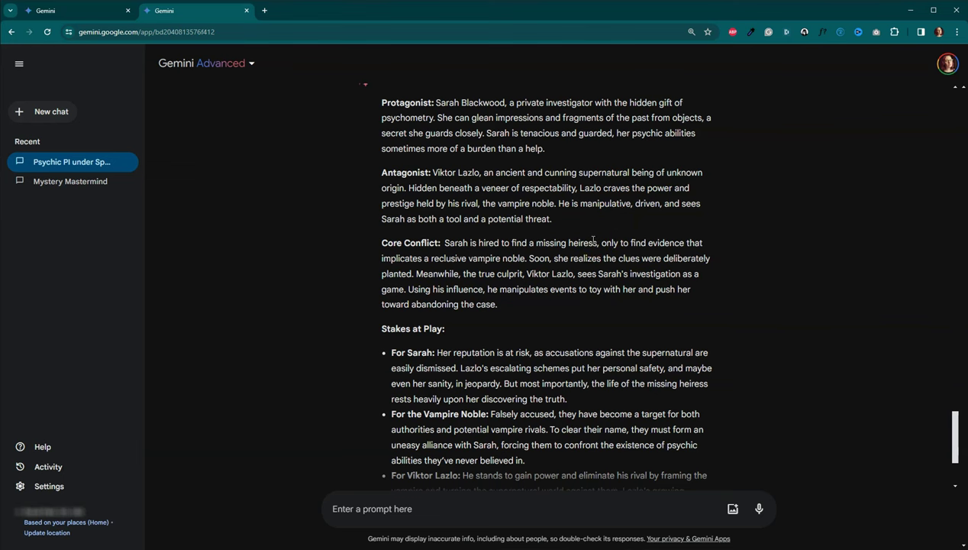
scroll(578, 255, "down", 1)
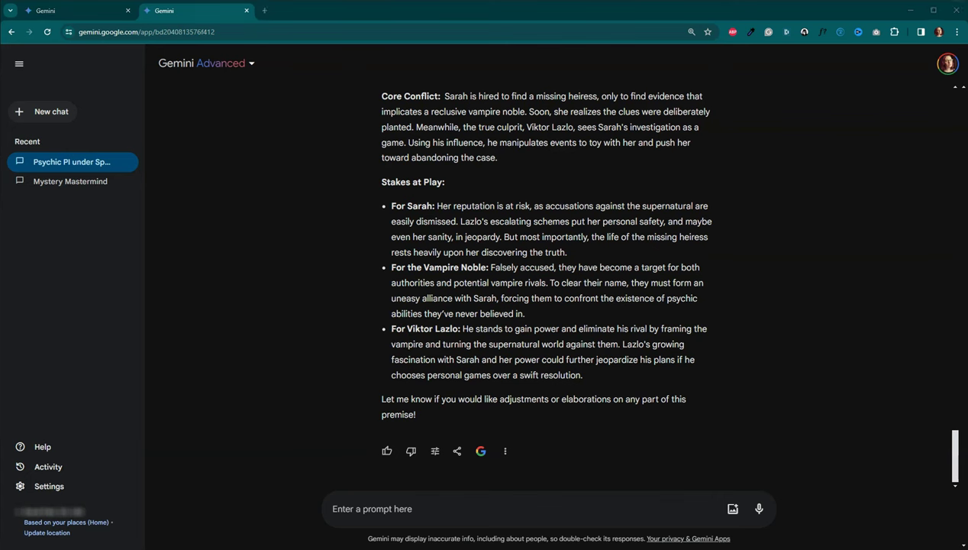
left_click(453, 508)
type("Wha")
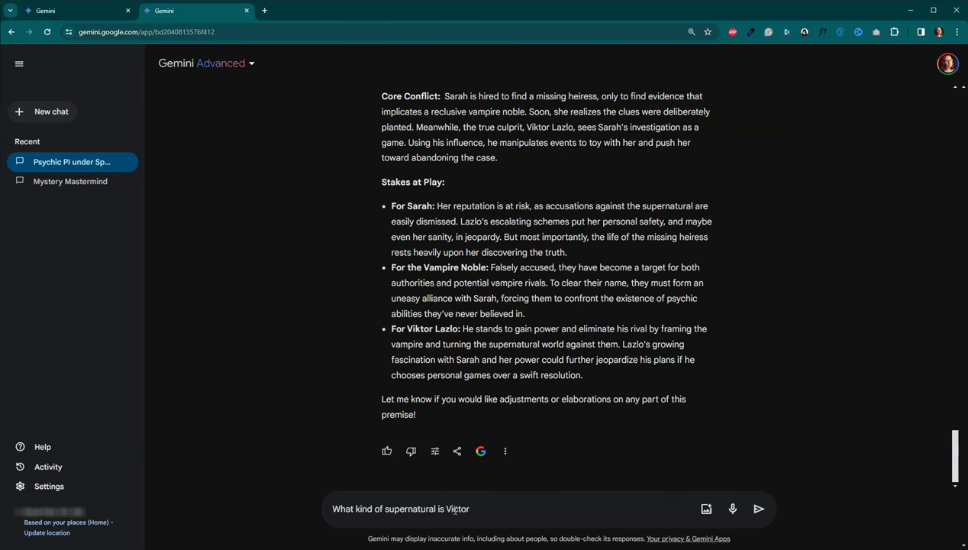
key("shift+Return")
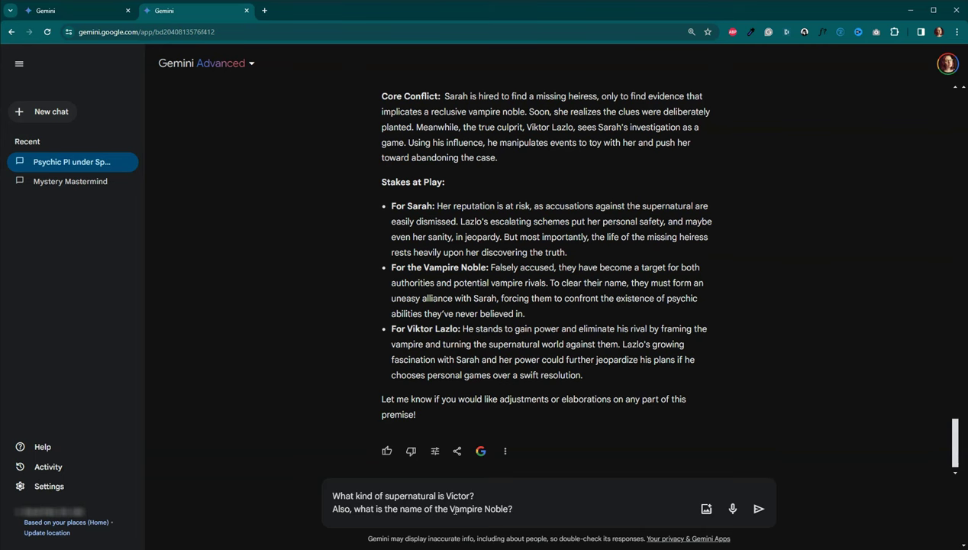
key("Return")
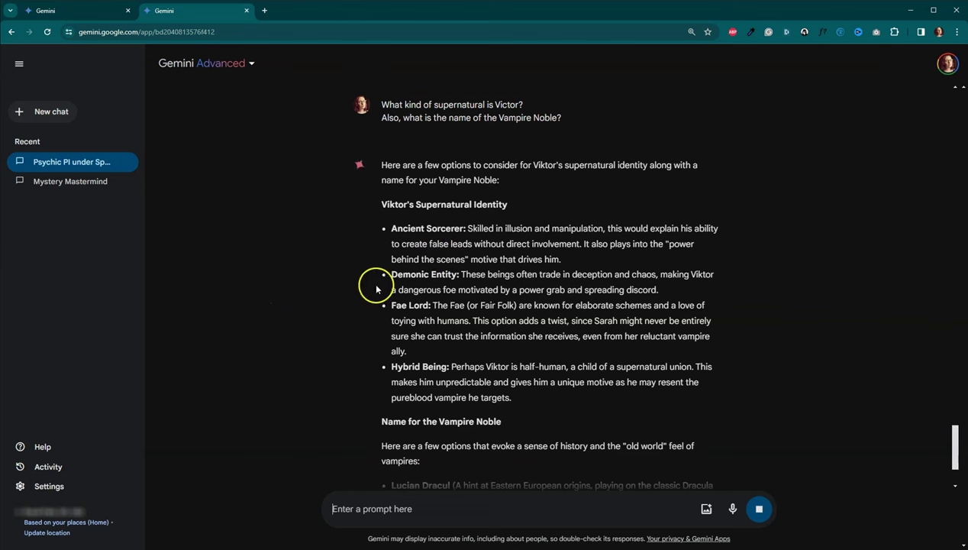
Review the suggested identities and names, and begin a prompt that makes Viktor a Demonic Entity
scroll(376, 285, "down", 1)
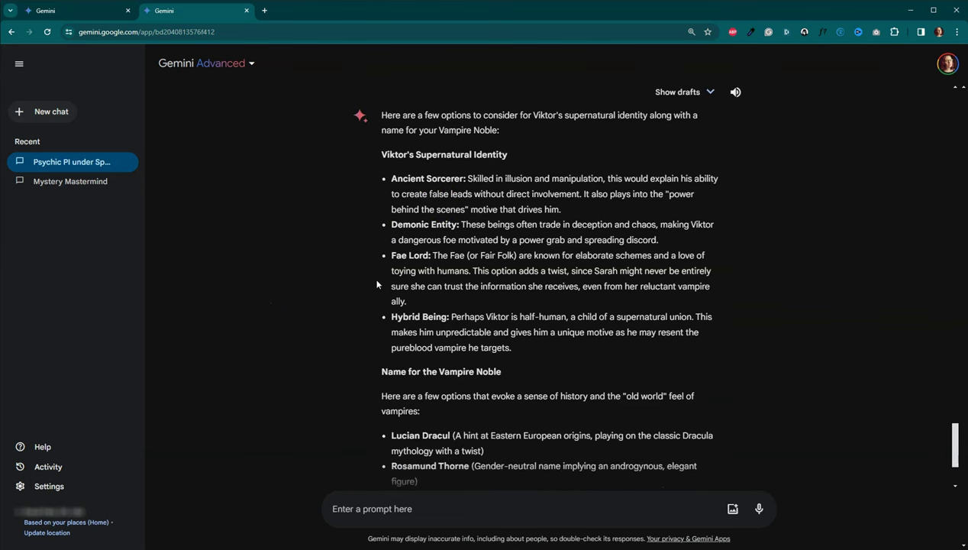
scroll(376, 285, "down", 1)
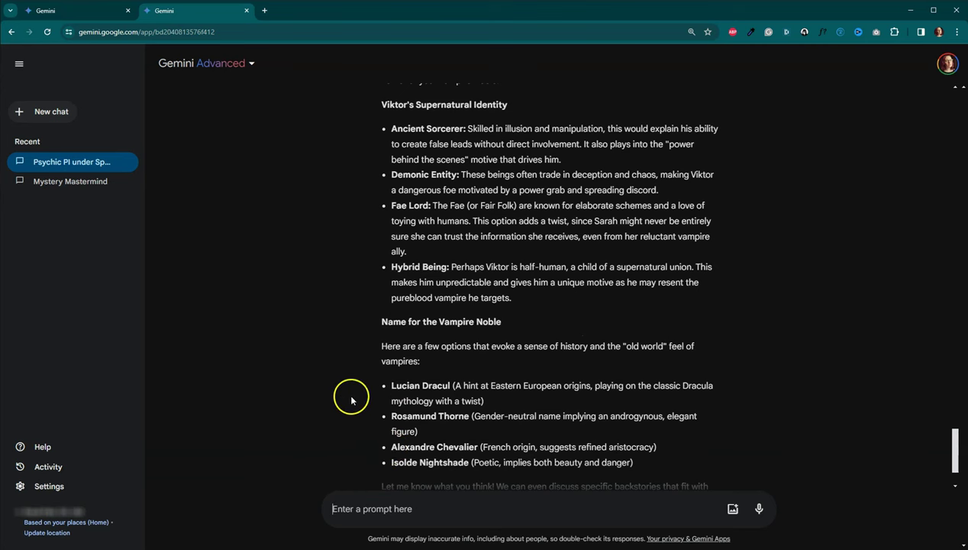
scroll(362, 384, "up", 1)
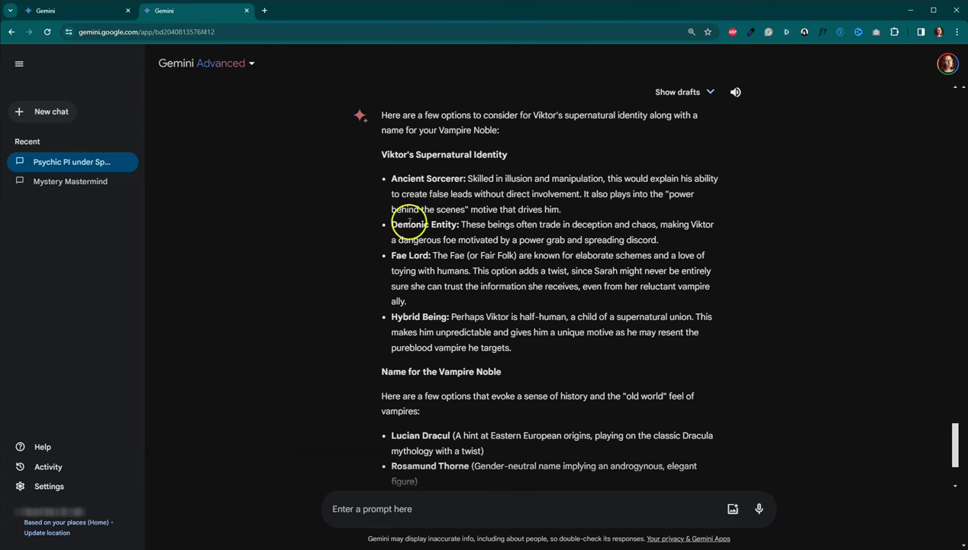
left_click_drag(391, 224, 455, 221)
key("ctrl+c")
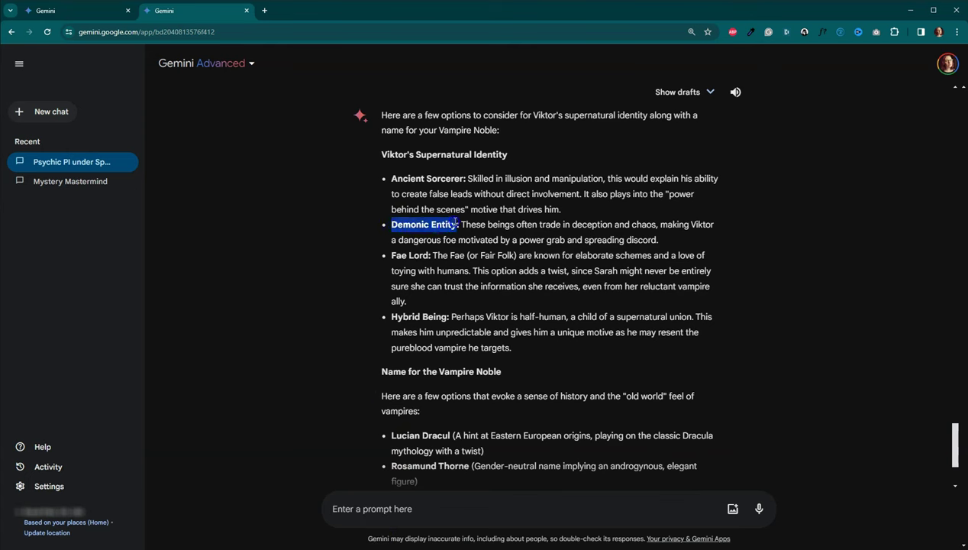
left_click(433, 507)
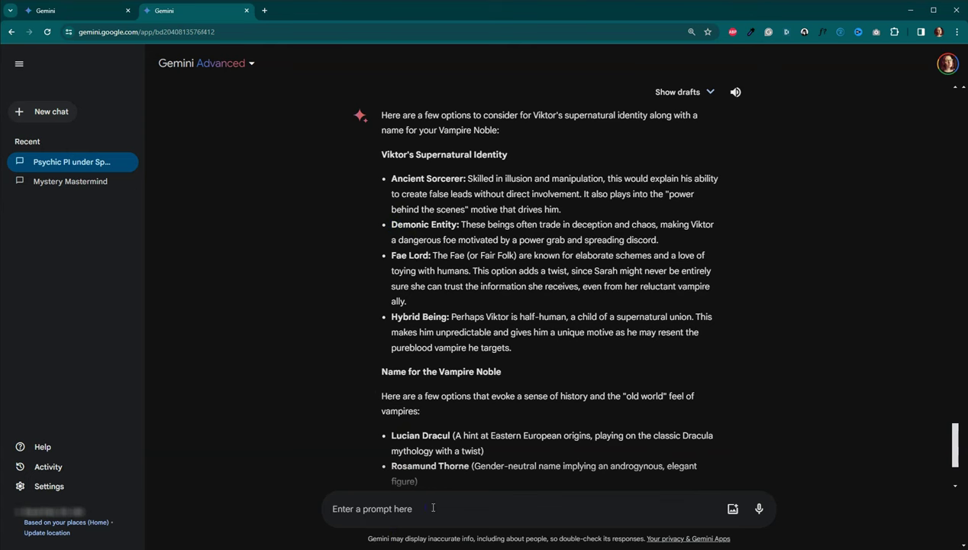
type("L")
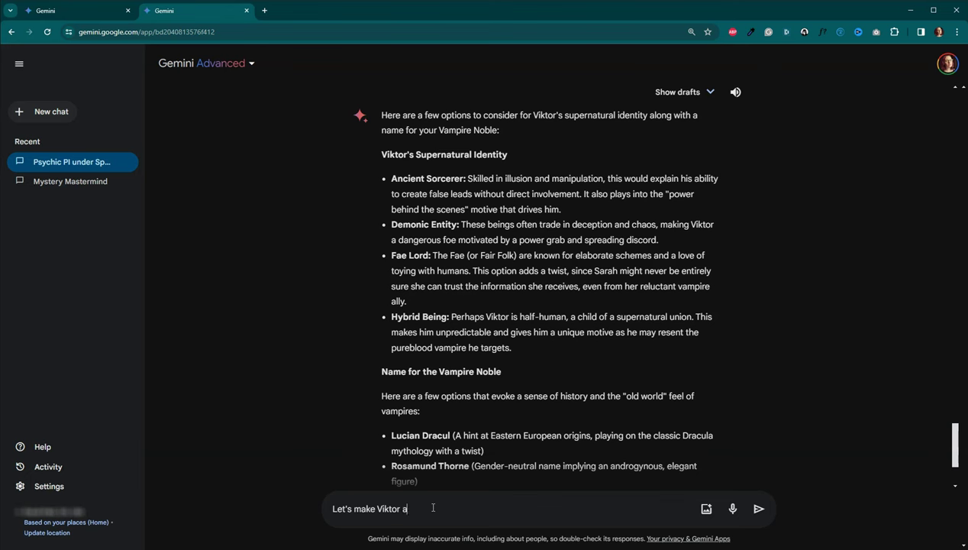
type("et's make Viktor a")
key("ctrl+v")
Add to the prompt that the Vampire Noble is called Alexandre Chevalier, using the suggested name, and send it
type(". For the Vampire Noble, let's")
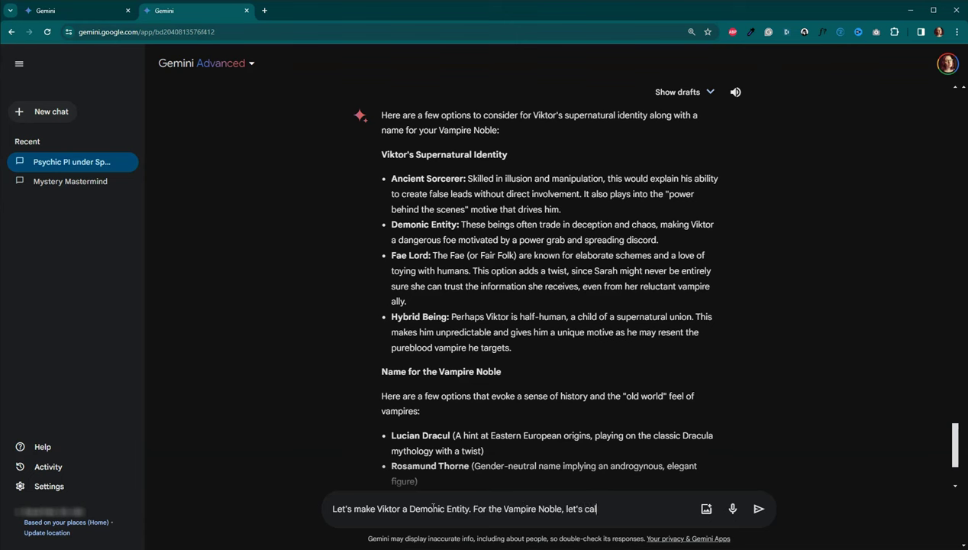
type(" call him")
scroll(428, 427, "down", 3)
left_click_drag(391, 359, 476, 359)
key("ctrl+c")
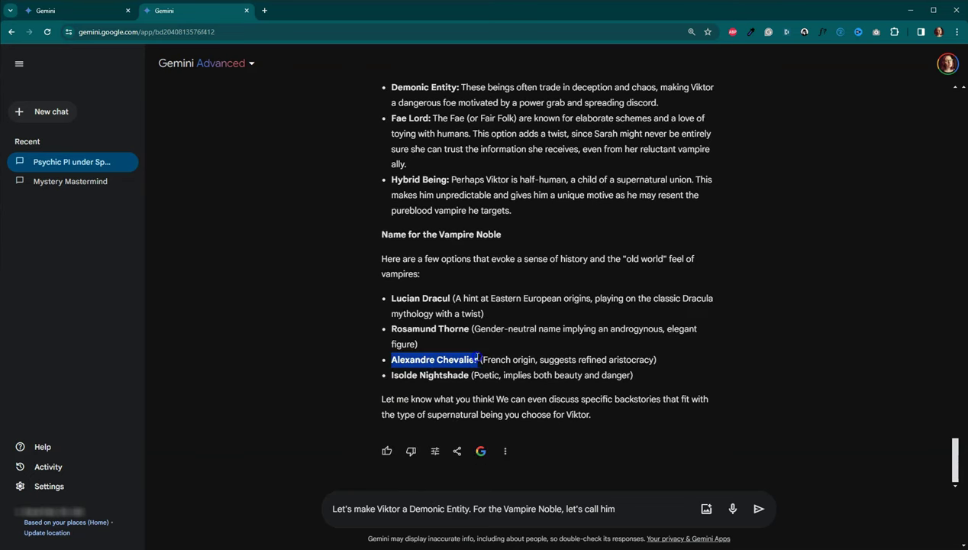
left_click(631, 502)
key("ctrl+v")
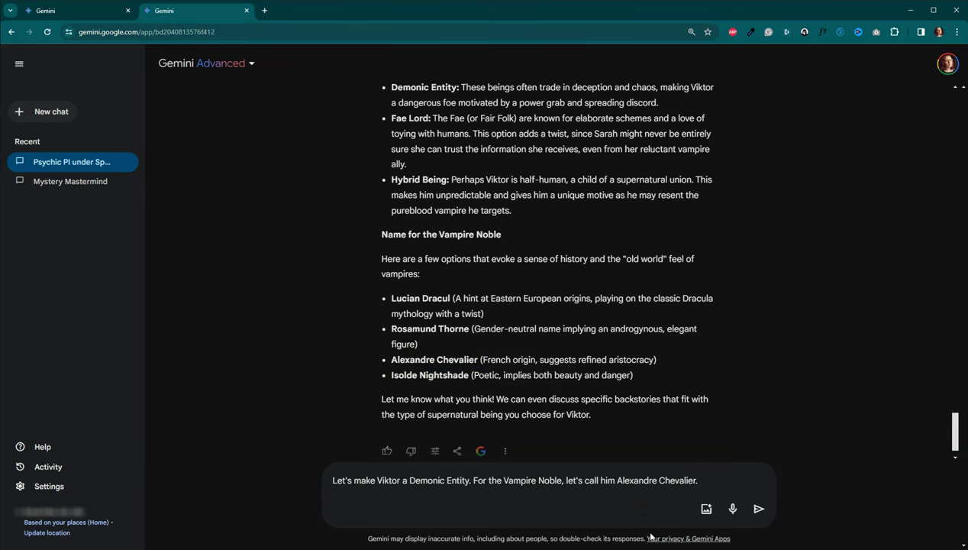
key("Return")
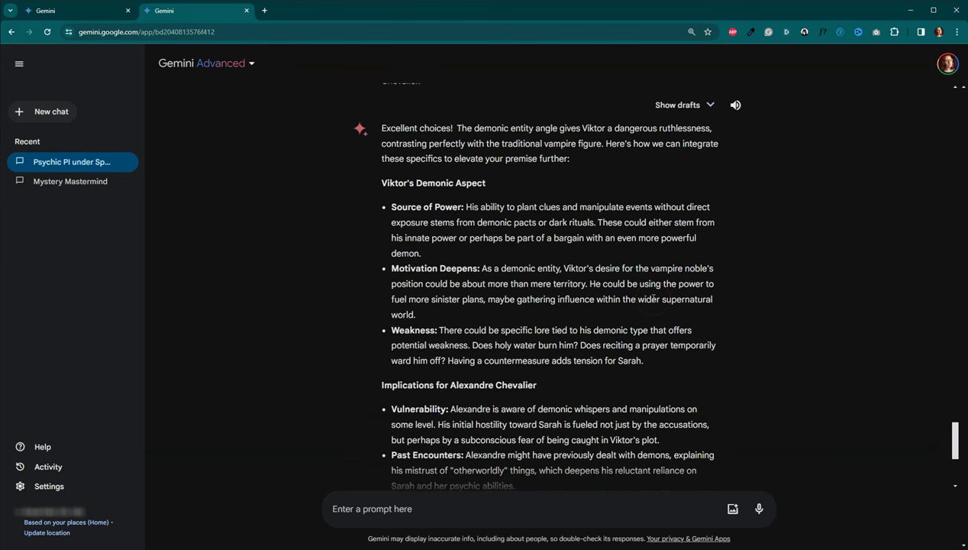
Review the rest of the response and begin a prompt requesting a description of Sarah, Viktor, and Alexandre
scroll(645, 262, "down", 5)
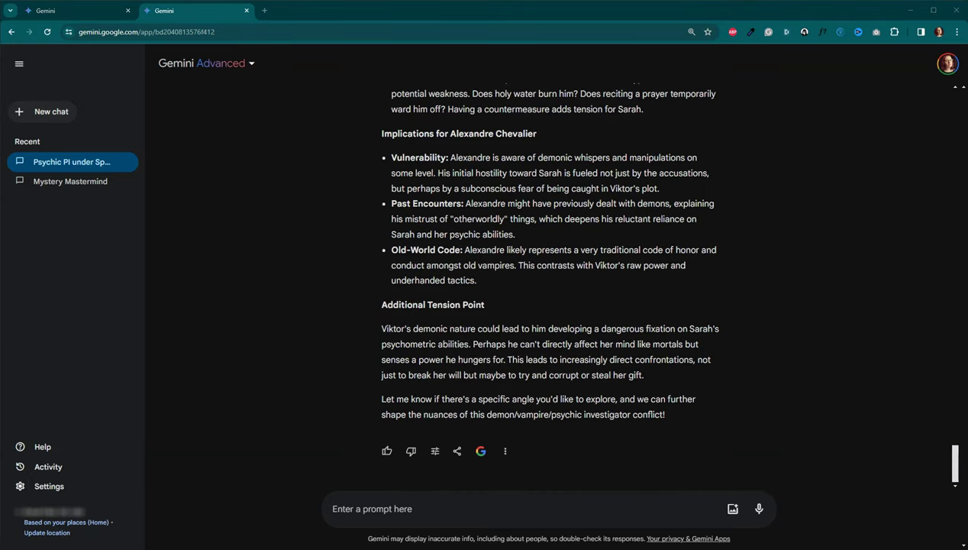
left_click(708, 495)
type("Please")
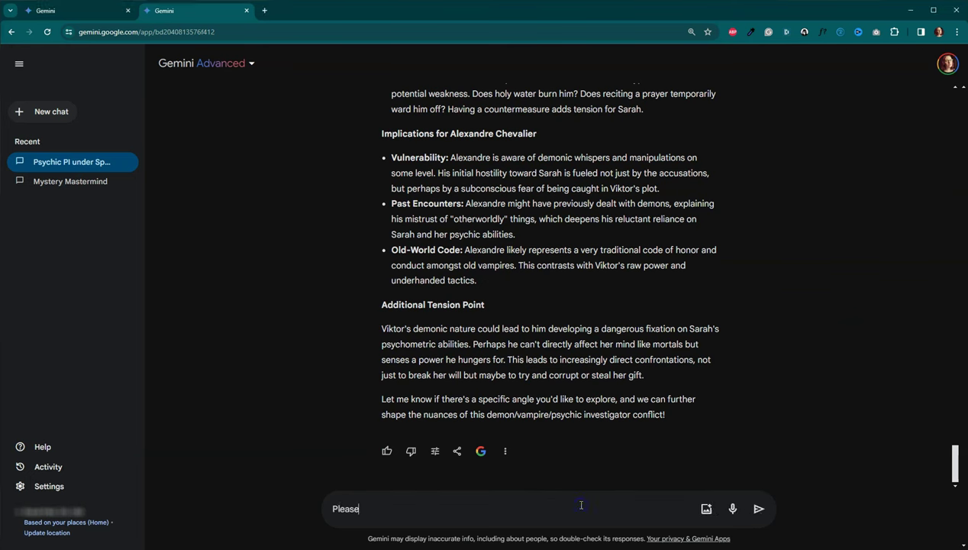
type(" write a de")
type("scripto")
type("tion")
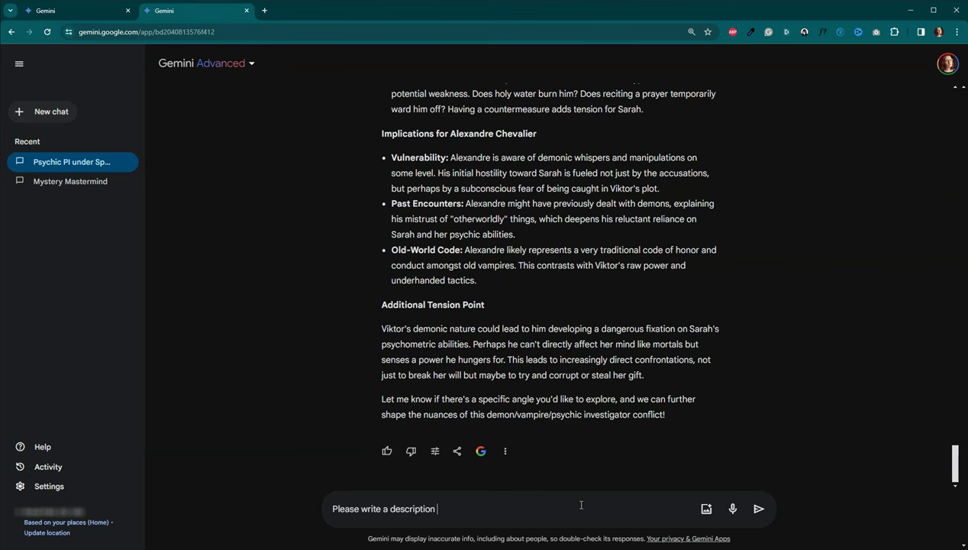
type(" of Sarah")
type(", Viktor, and")
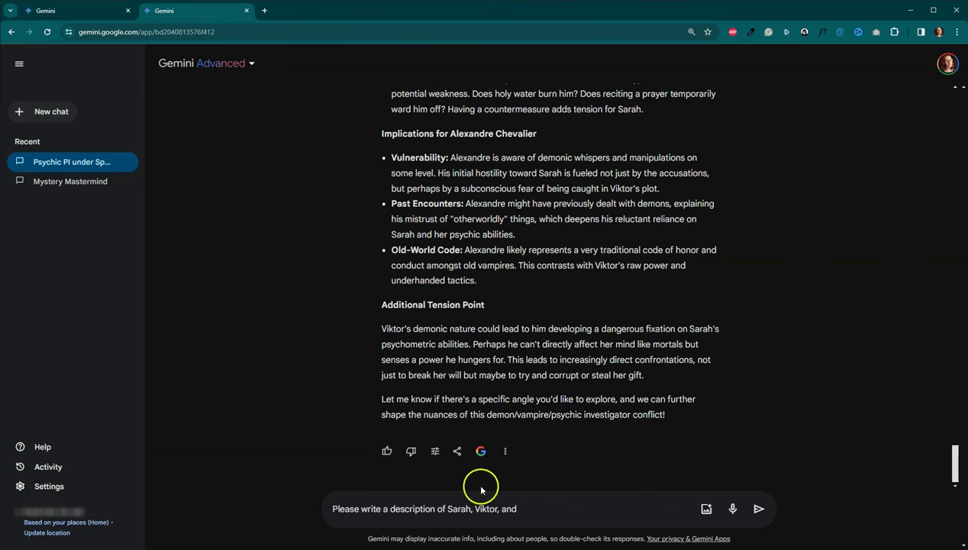
double_click(469, 157)
key("ctrl+c")
left_click(562, 500)
key("ctrl+v")
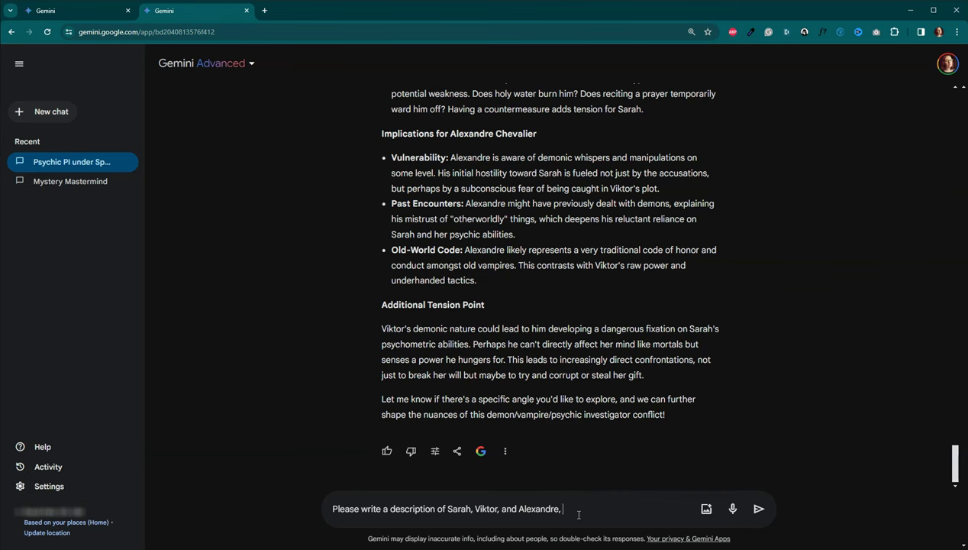
Extend the request to include details of their backstory and how it affects their actions throughout the story, and send it
type("including details of their")
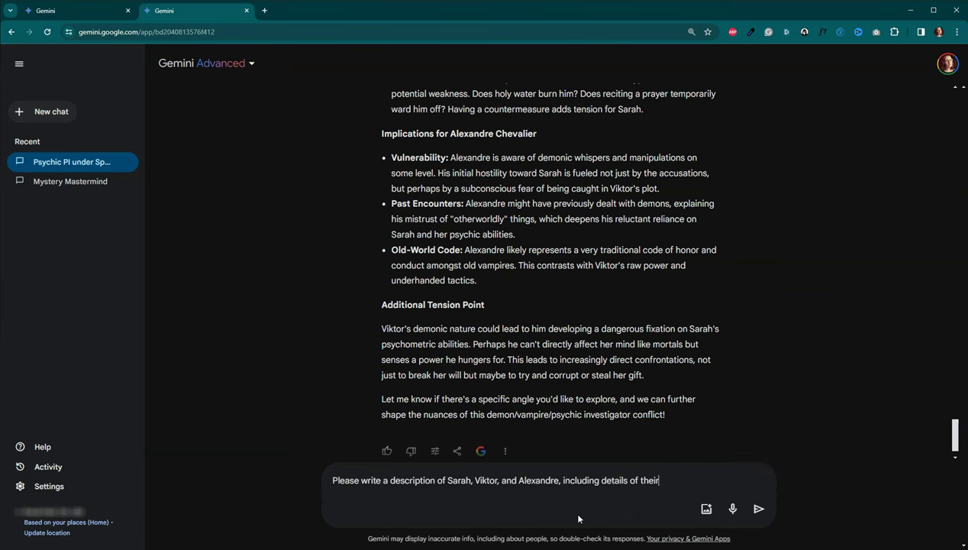
type(" backstory a")
type("nd how it")
type(" affects")
type(" their actions th")
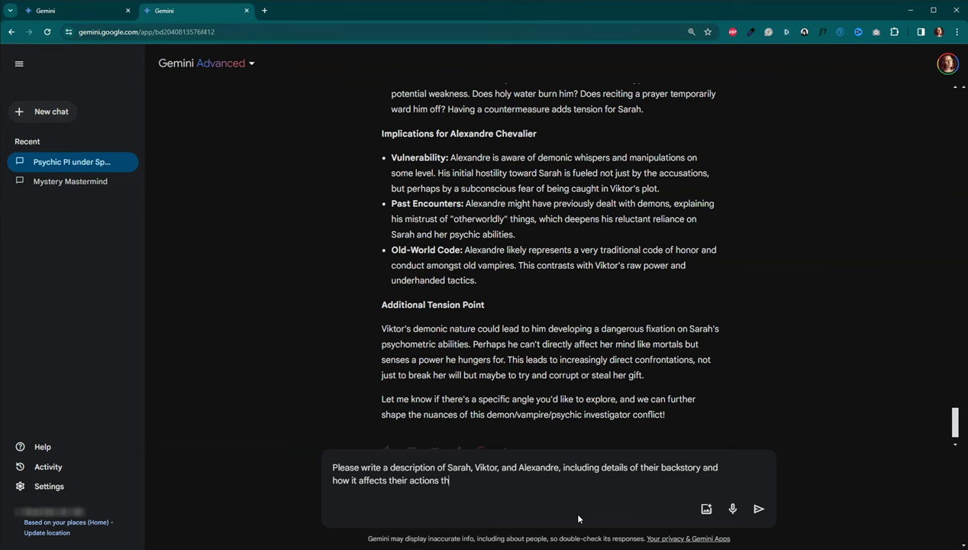
type("roughout the story.")
key("Return")
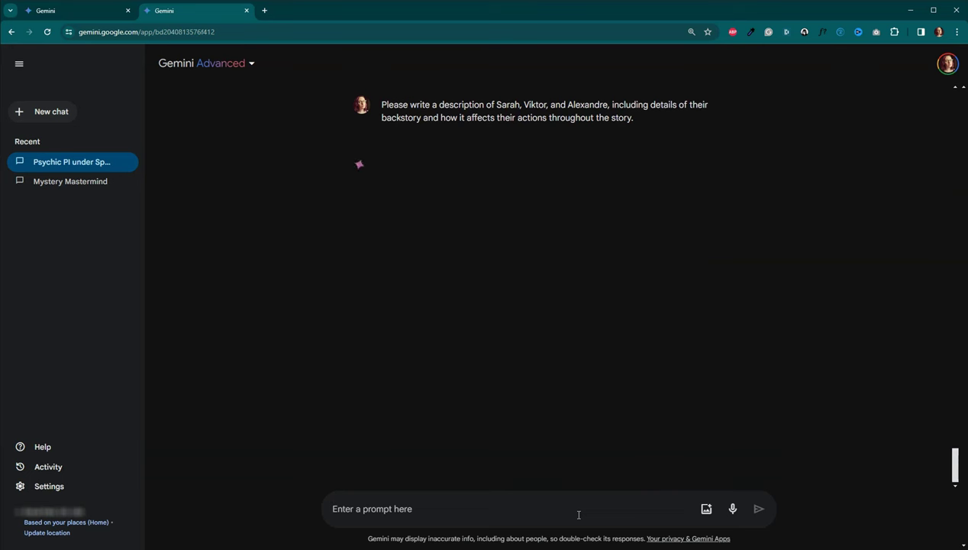
left_click(579, 513)
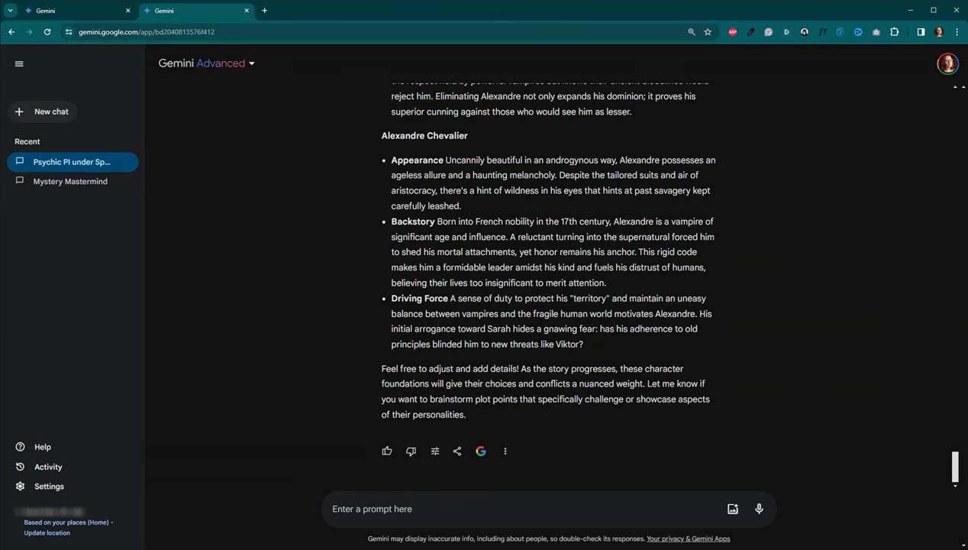
Send a prompt to turn the above premise into a novel outline using the Save the Cat structure adapted for a mystery novel
right_click(404, 508)
left_click(437, 374)
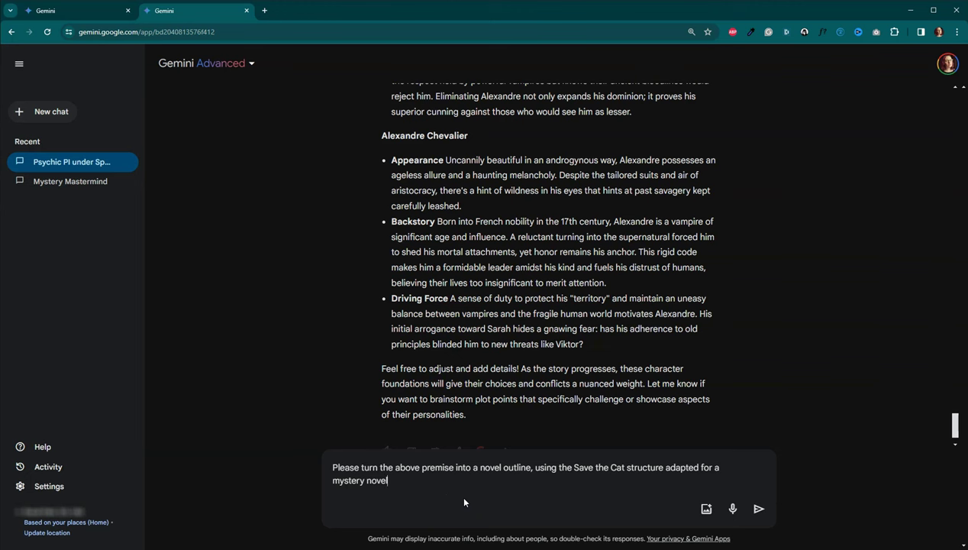
key("Return")
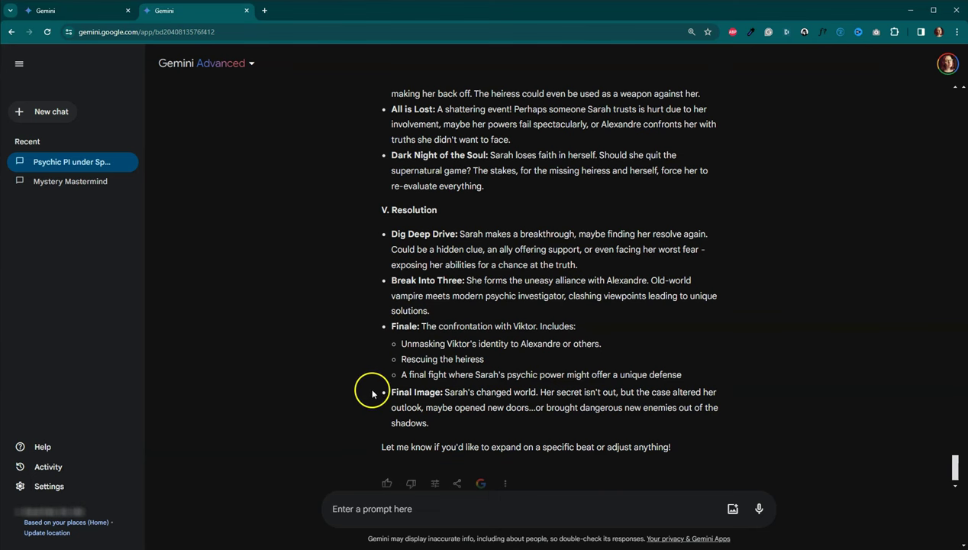
Read through the Save the Cat outline from the Opening Scenes to the Resolution and Final Image
scroll(372, 375, "down", 1)
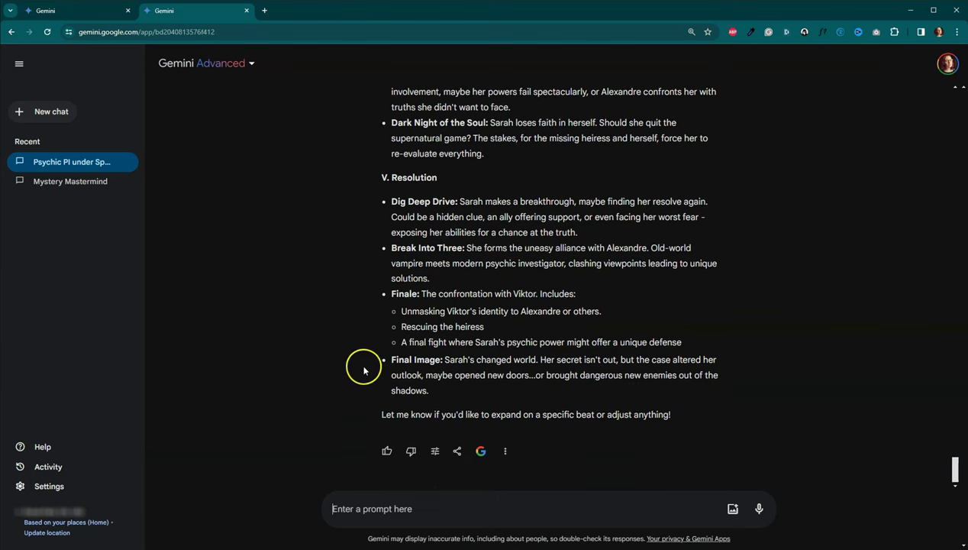
scroll(365, 365, "up", 2)
scroll(365, 367, "up", 5)
scroll(365, 366, "up", 2)
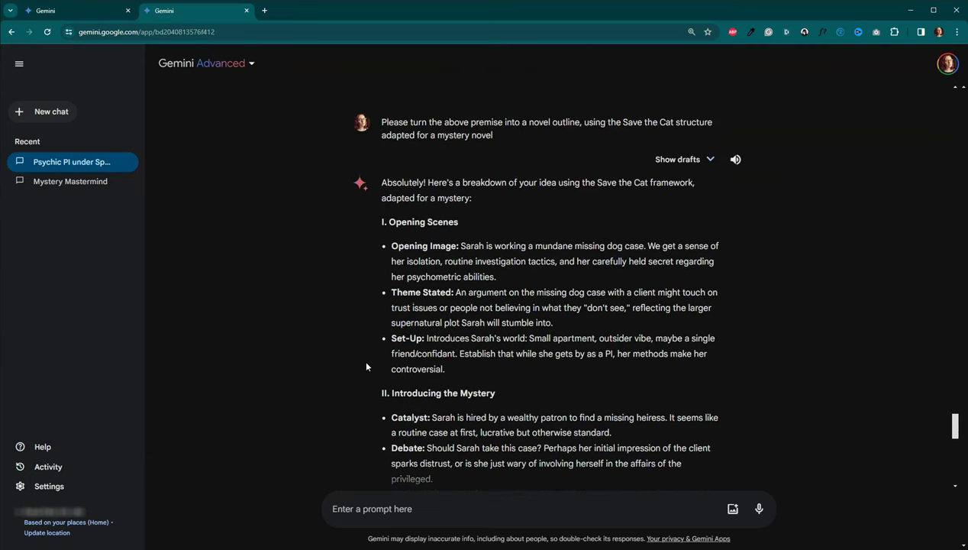
scroll(365, 366, "down", 1)
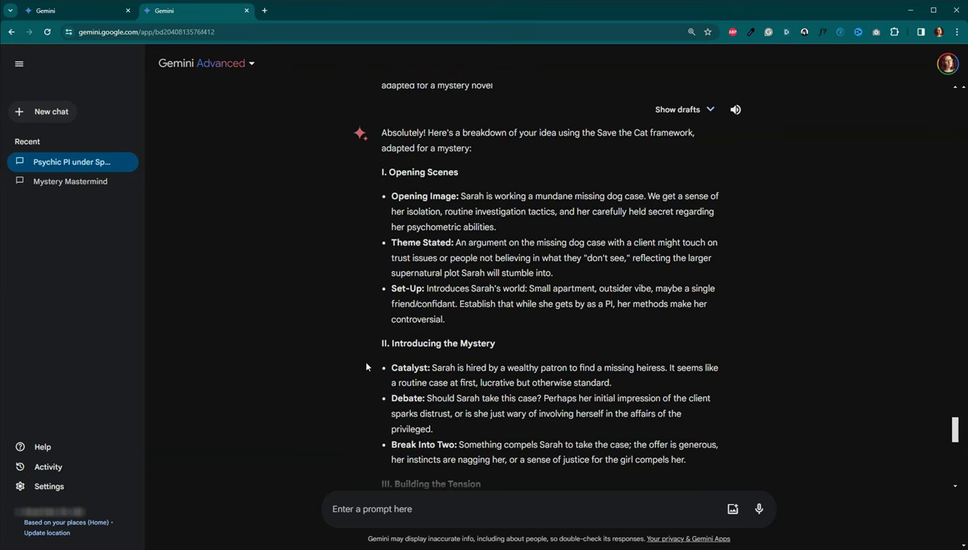
scroll(366, 366, "down", 2)
scroll(366, 366, "down", 2)
scroll(366, 367, "down", 3)
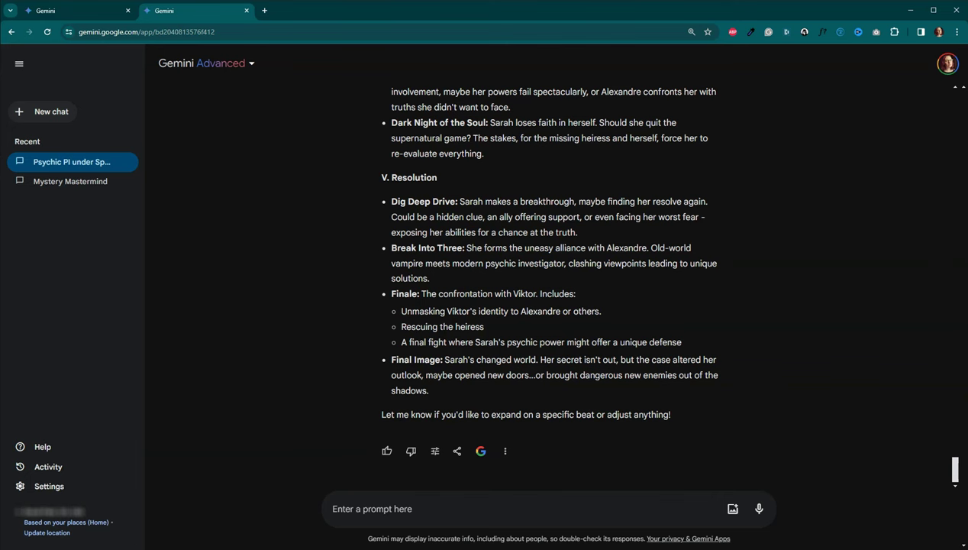
Draft a prompt for a chapter list of at least 30 chapters covering all 15 story beats, with at least 5 POV chapters per supporting character
left_click(374, 506)
type("My novel needs to be at least 30 chapters. Please turn this outline into a chapter list, covering all 15 story beats. A story beat can be split into 2 or more chapters, if appropriate, and each supporting character should have at least 5 chapters from their POV.")
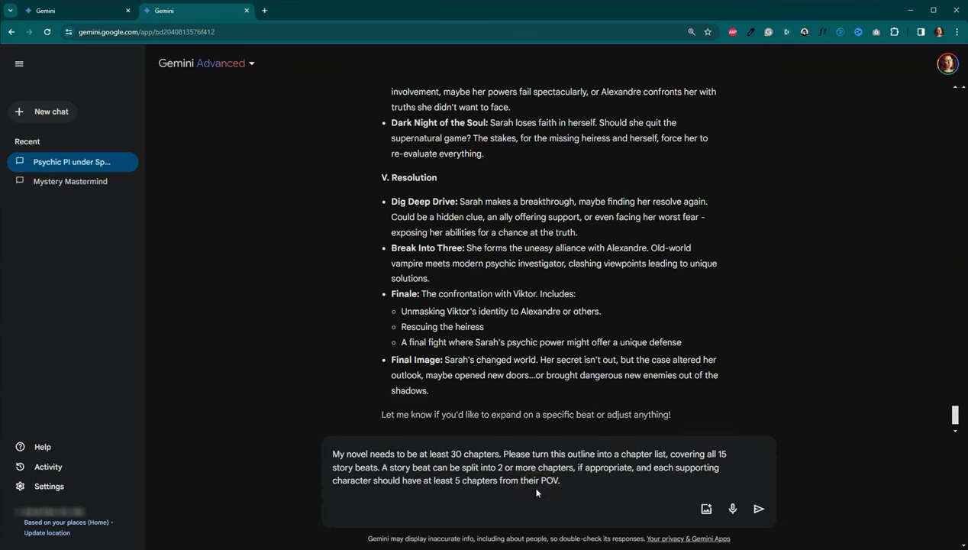
left_click(536, 493)
left_click(588, 479)
left_click(579, 483)
End the prompt after "2 or more chapters", removing the "if appropriate" and supporting-character POV wording, then send it and review the chapter list
mouse_move(566, 480)
left_mouse_down()
mouse_move(504, 480)
mouse_move(574, 467)
left_mouse_up()
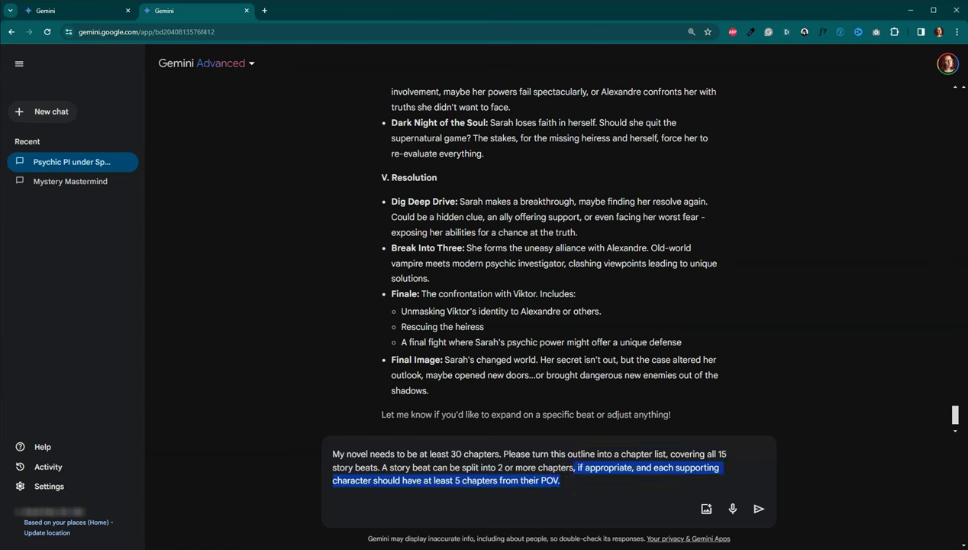
type(".")
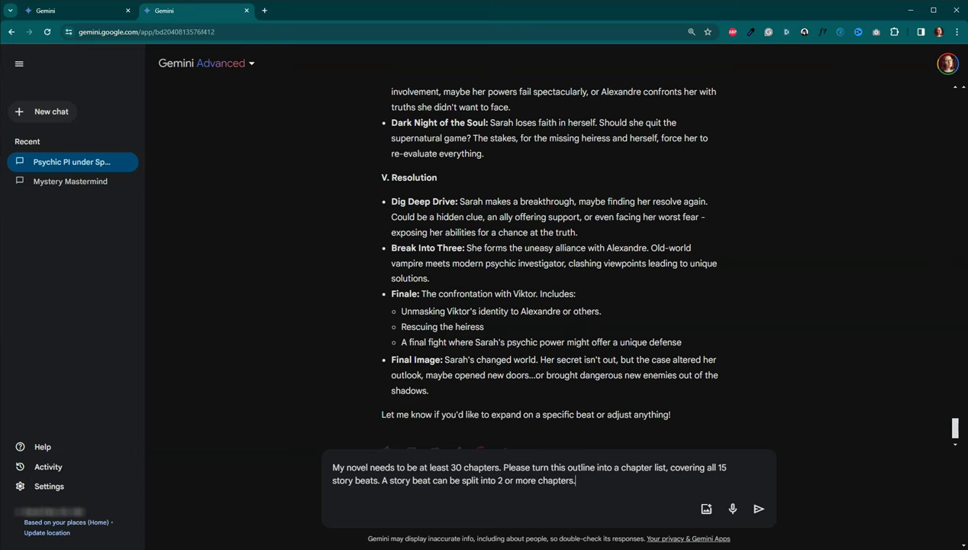
key("Return")
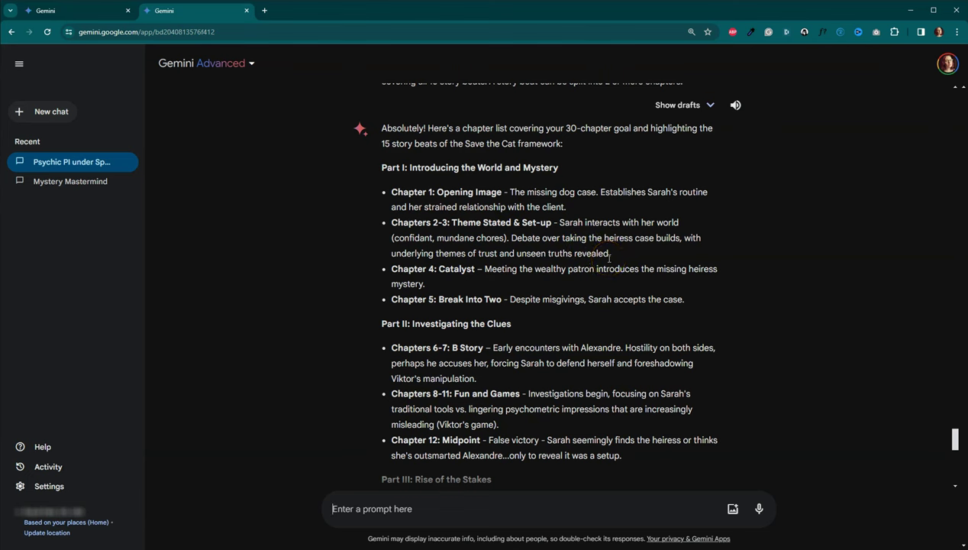
scroll(640, 233, "down", 1)
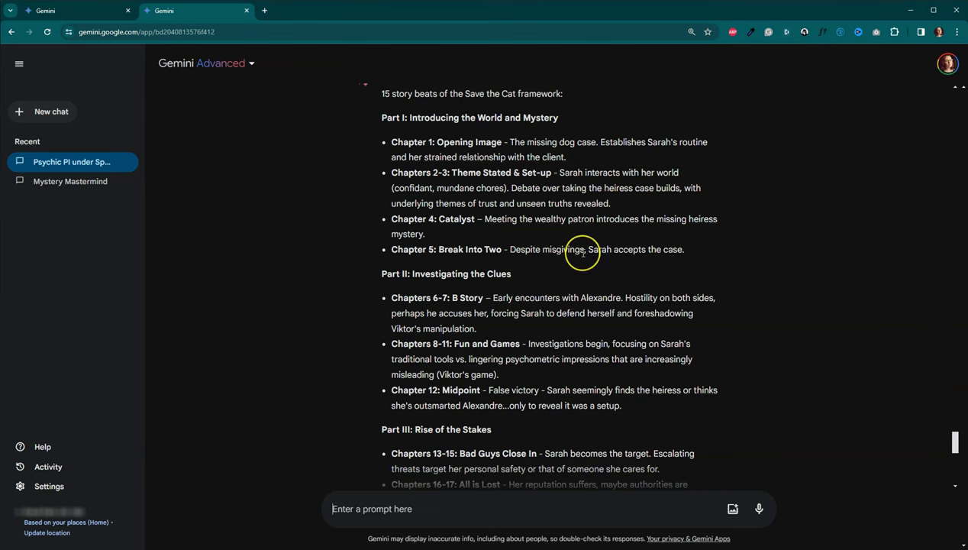
Send a prompt asking for a draft of Chapter 1: Opening Image from Sarah's POV in first person past tense
scroll(580, 256, "down", 2)
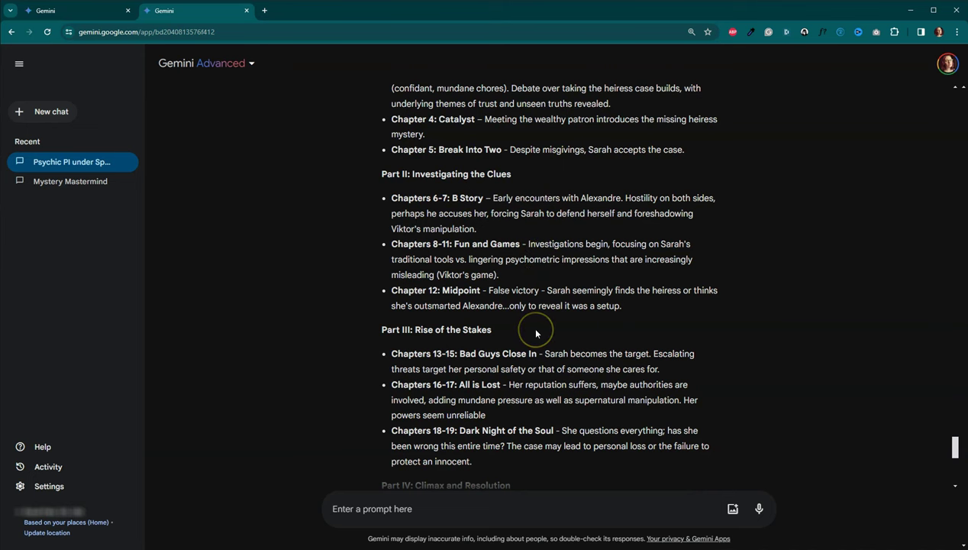
scroll(536, 333, "down", 3)
scroll(536, 333, "down", 1)
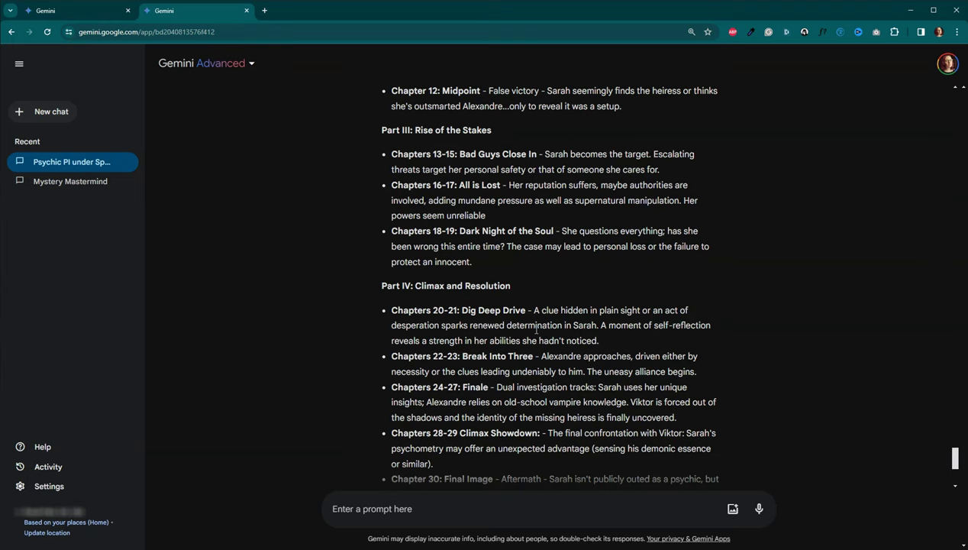
scroll(536, 330, "down", 4)
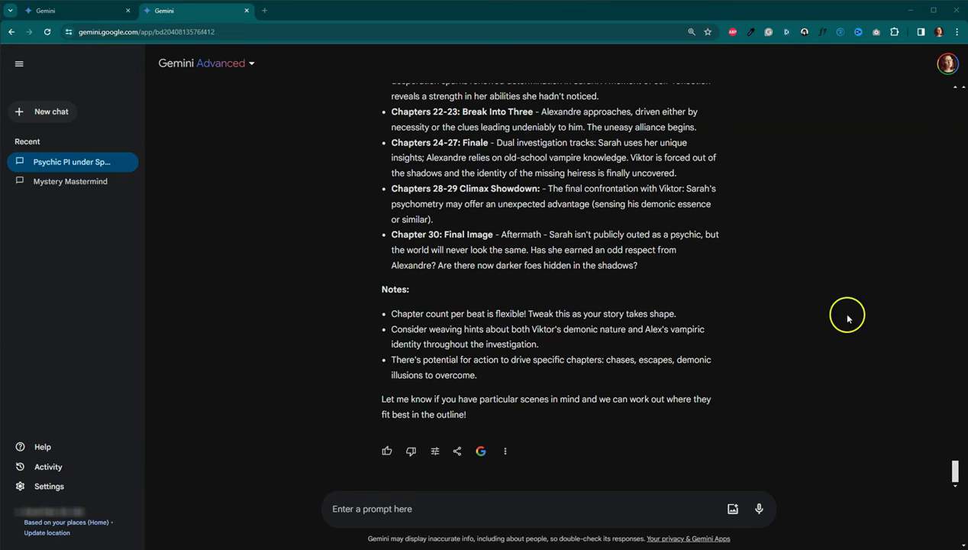
left_click(615, 313)
left_click(443, 513)
type("Please write a draft of Chapter 1: Opening Image")
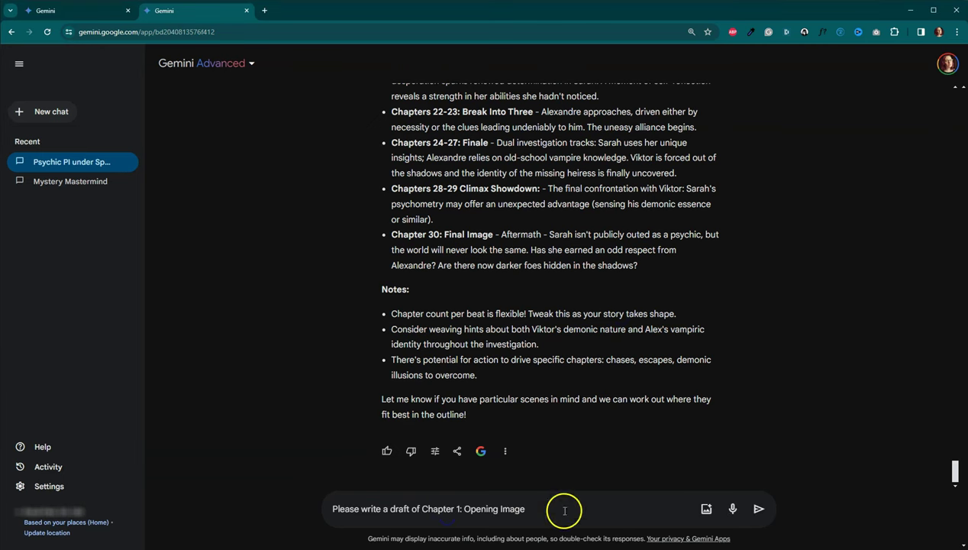
type("from")
type("Sara")
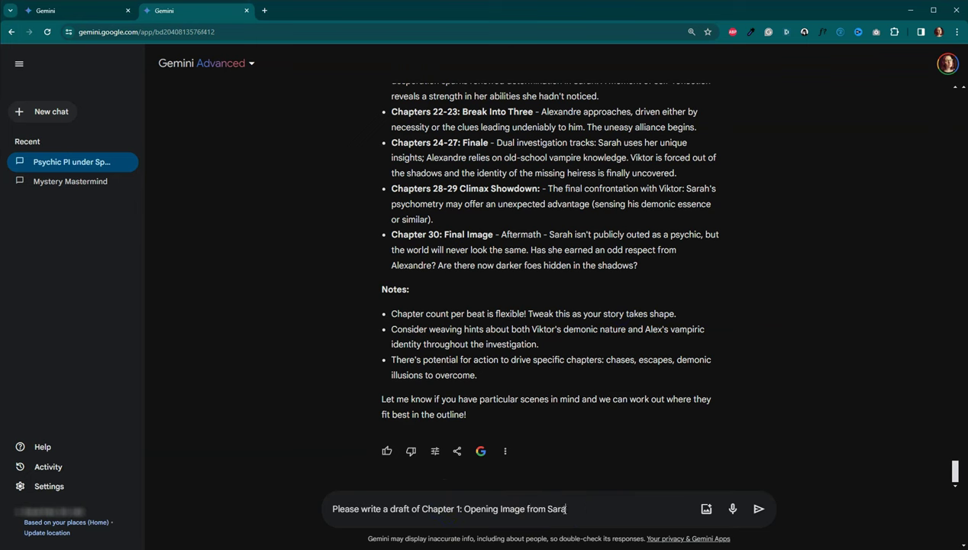
type("h's POV, first person past tense.")
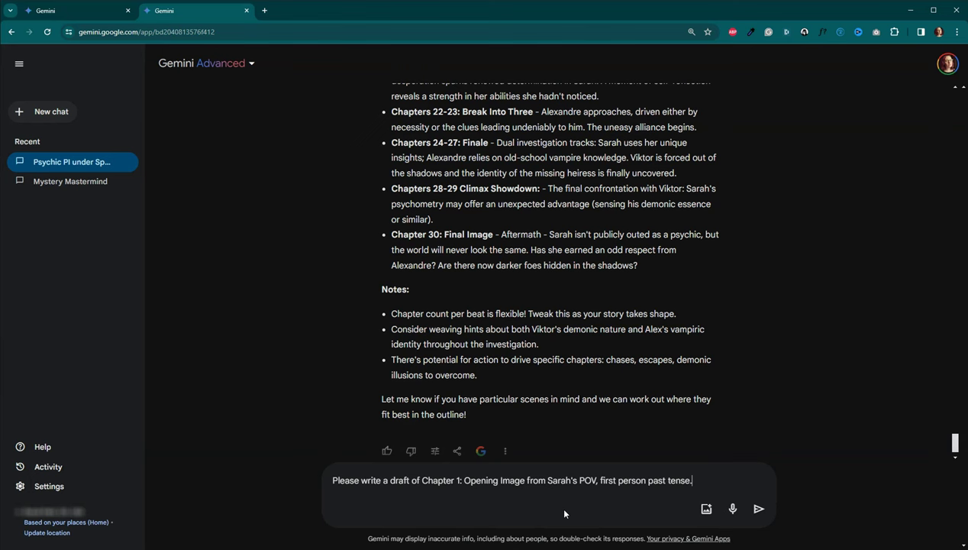
key("Return")
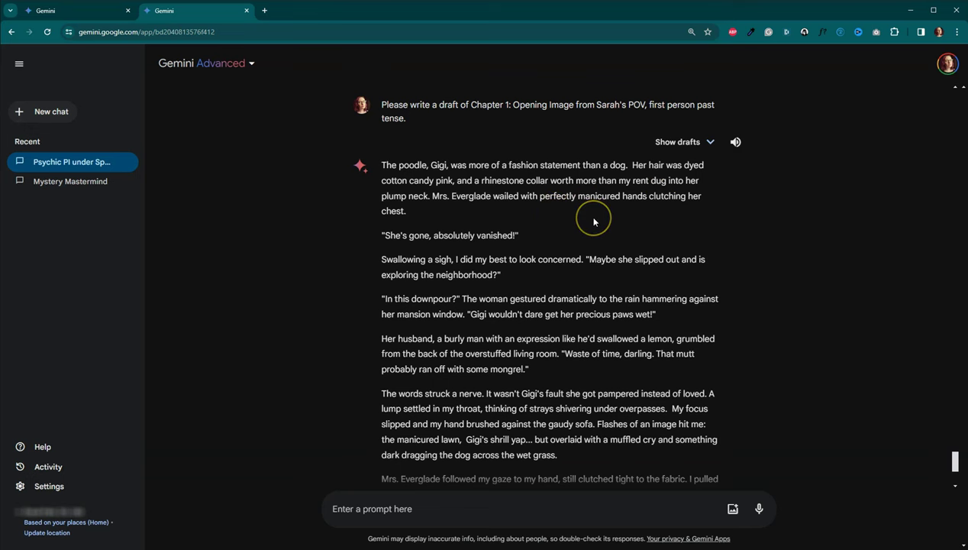
Read through the Chapter 1 draft and count the words of its full text with Word Counter Plus
scroll(590, 217, "down", 1)
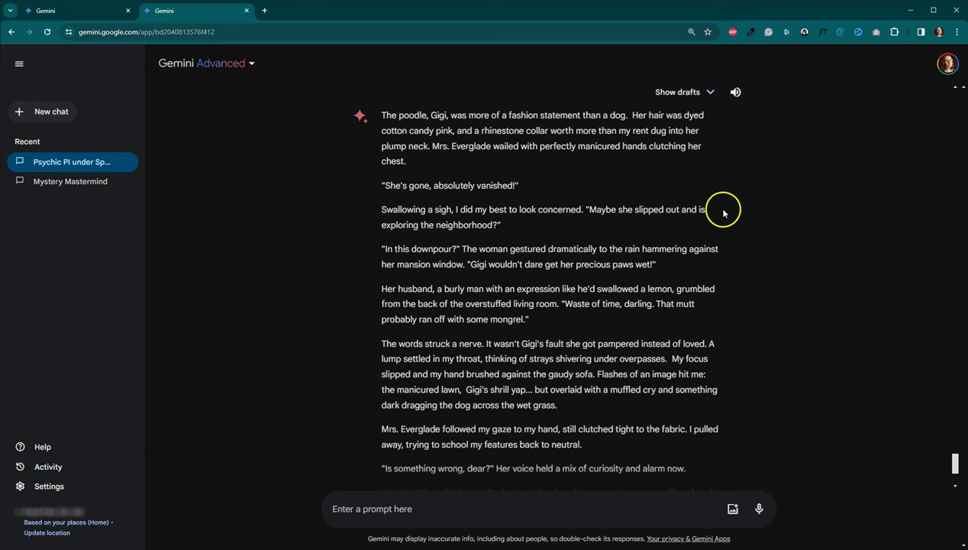
scroll(737, 206, "down", 1)
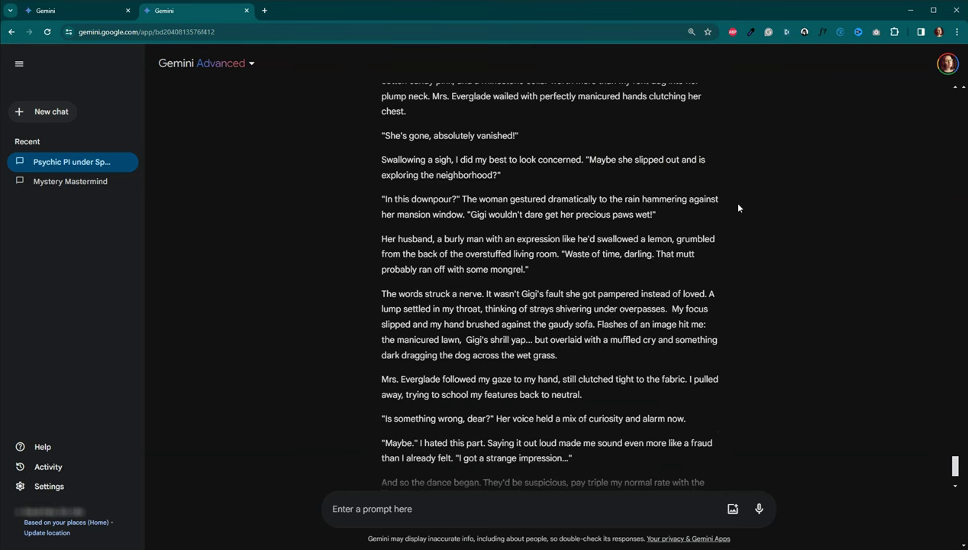
scroll(738, 208, "down", 1)
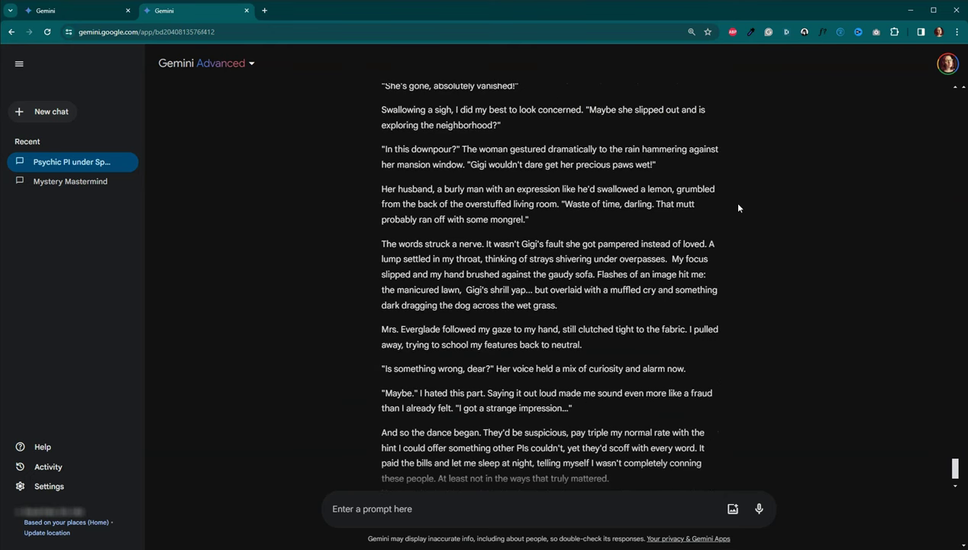
scroll(738, 208, "down", 1)
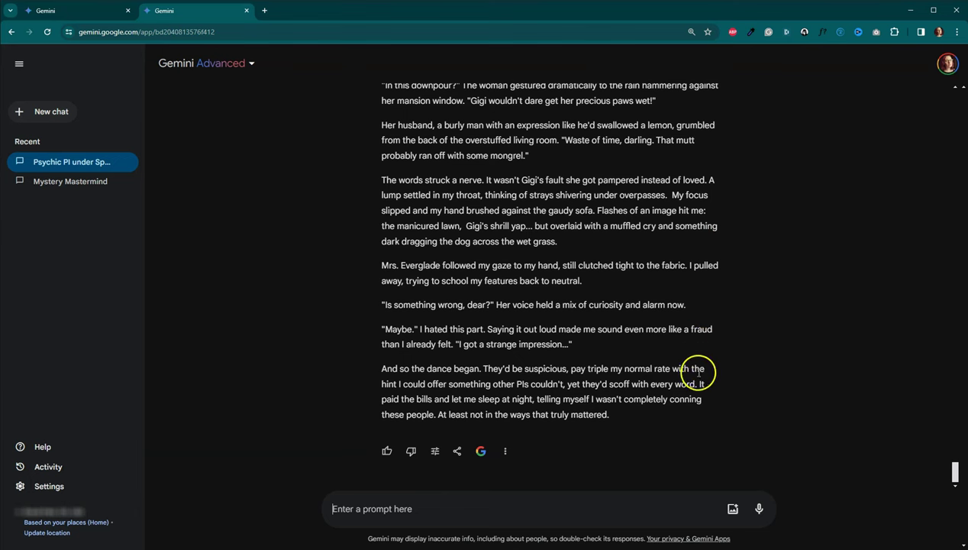
left_click_drag(625, 410, 473, 82)
right_click(527, 212)
left_click(575, 339)
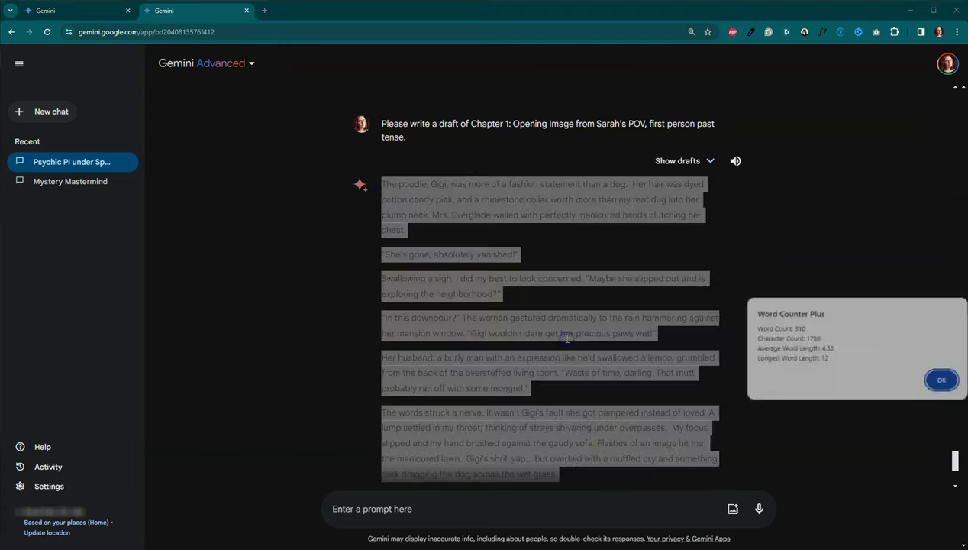
left_click(944, 380)
left_click(729, 298)
Replace the draft prompt with a request for 10 Chapter 1 beats from Sarah's POV (first person, past tense), only action beats, and resubmit it
scroll(627, 271, "down", 3)
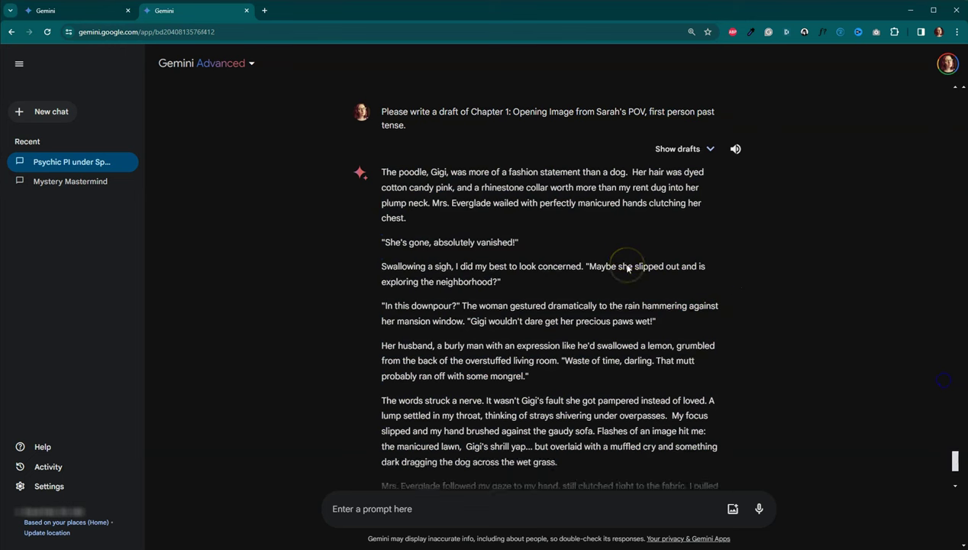
scroll(627, 264, "up", 2)
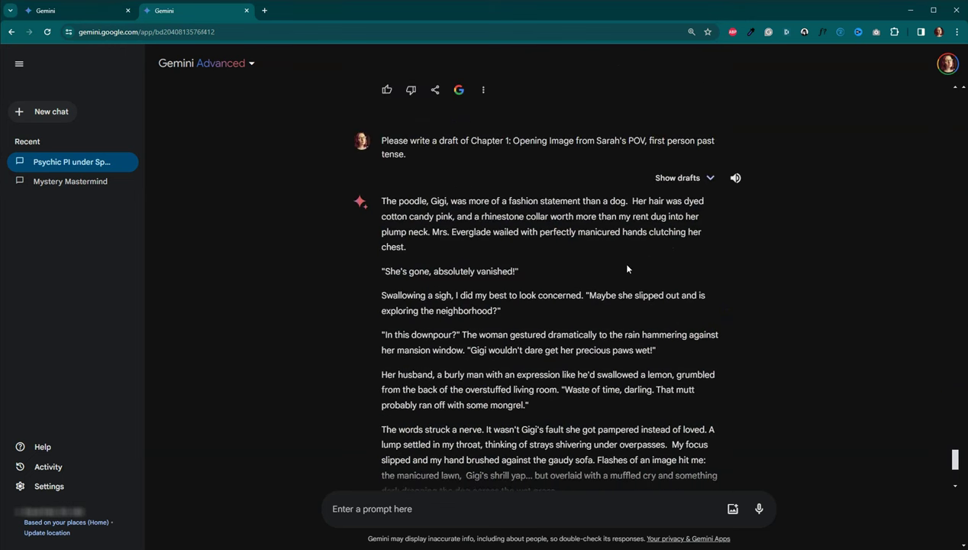
scroll(628, 269, "up", 1)
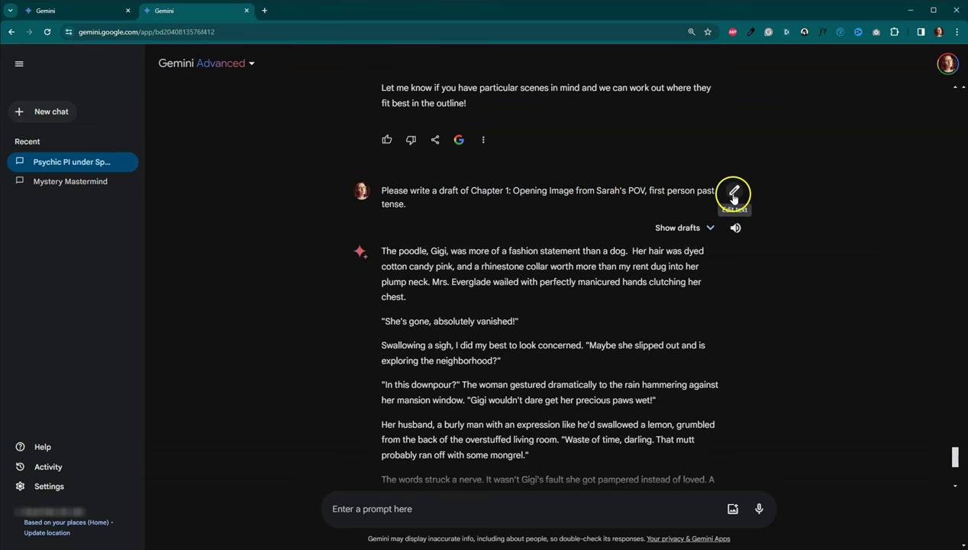
left_click(735, 190)
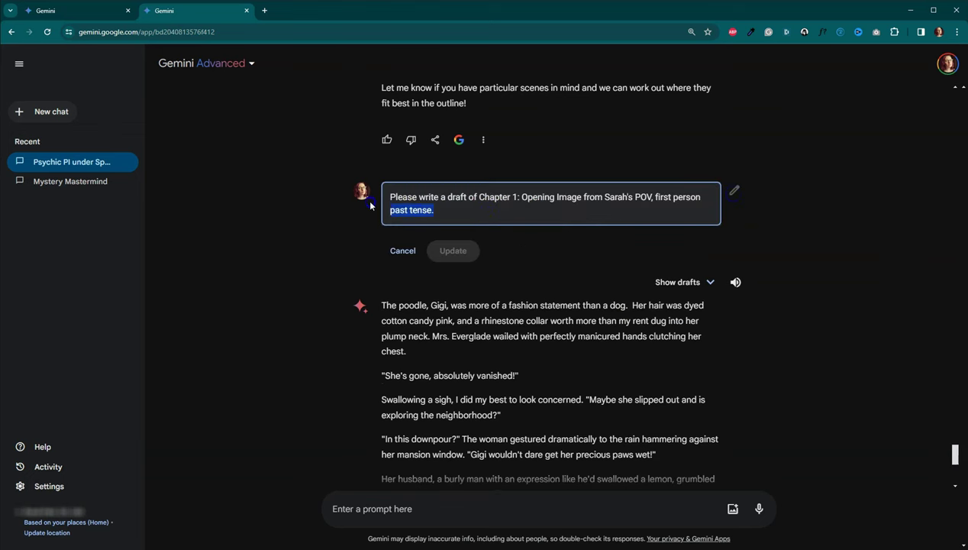
key("ctrl+a")
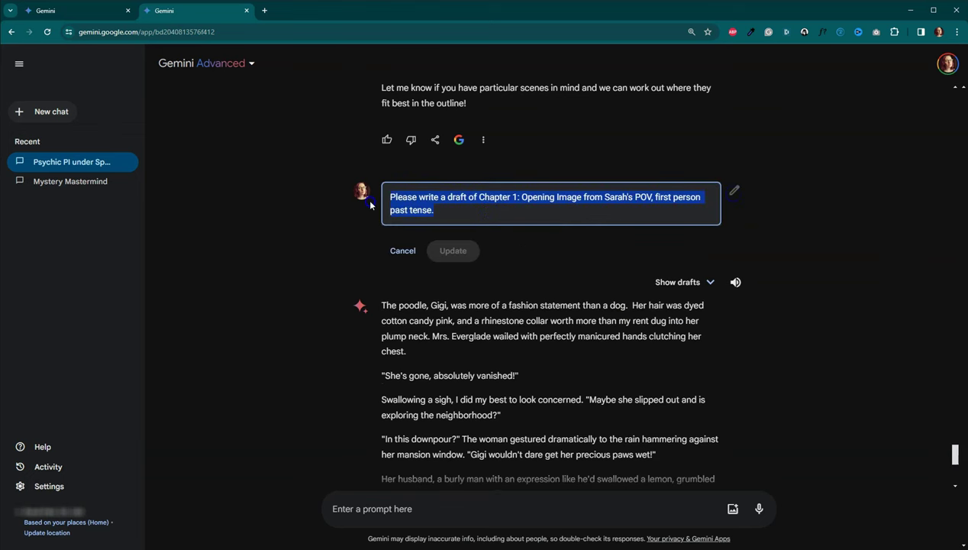
left_click(492, 210)
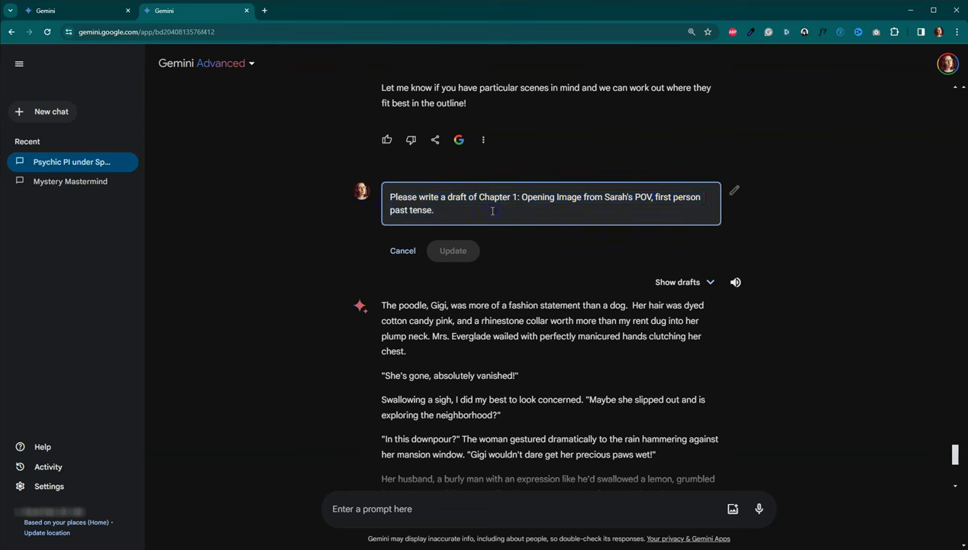
key("ctrl+a")
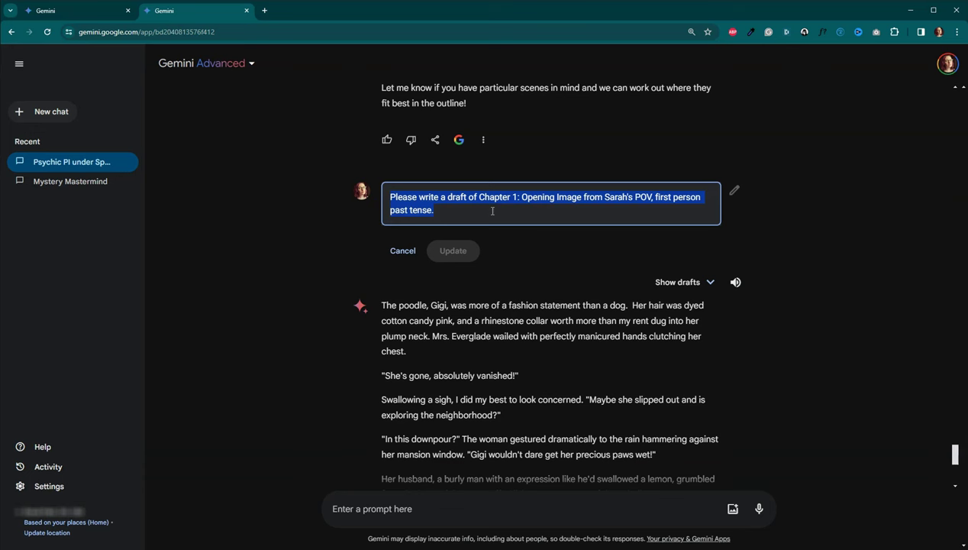
type("Please giv")
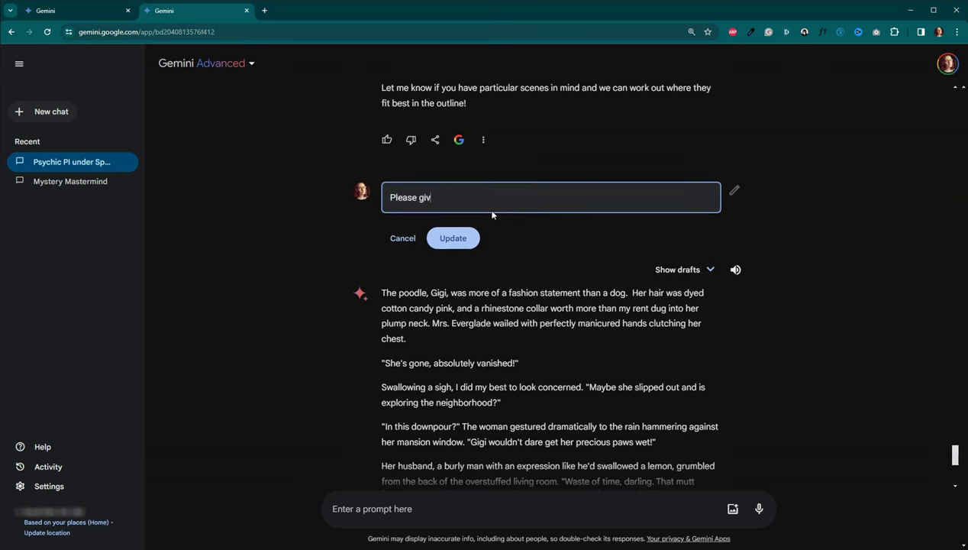
type("e me 10 chapter beats for Chapter ")
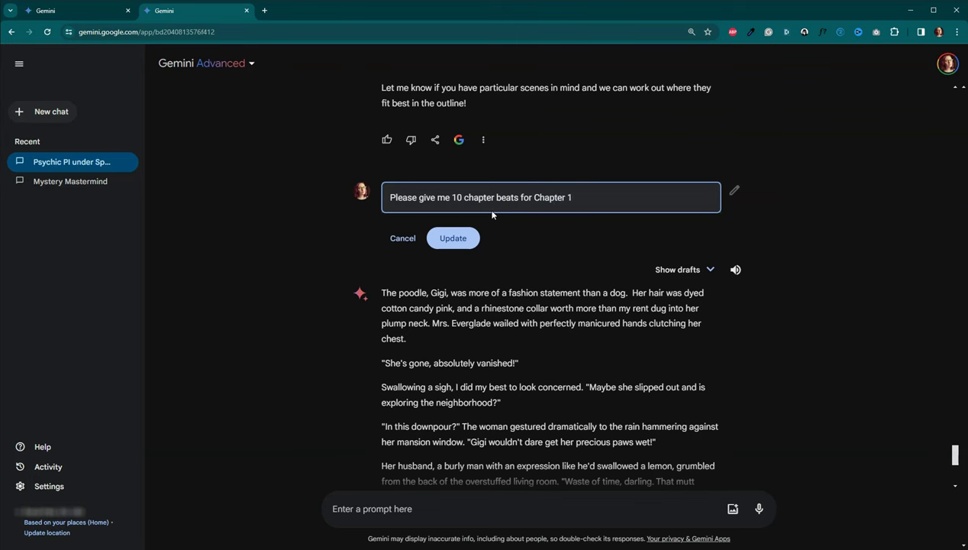
type("1. This chapter will be from ")
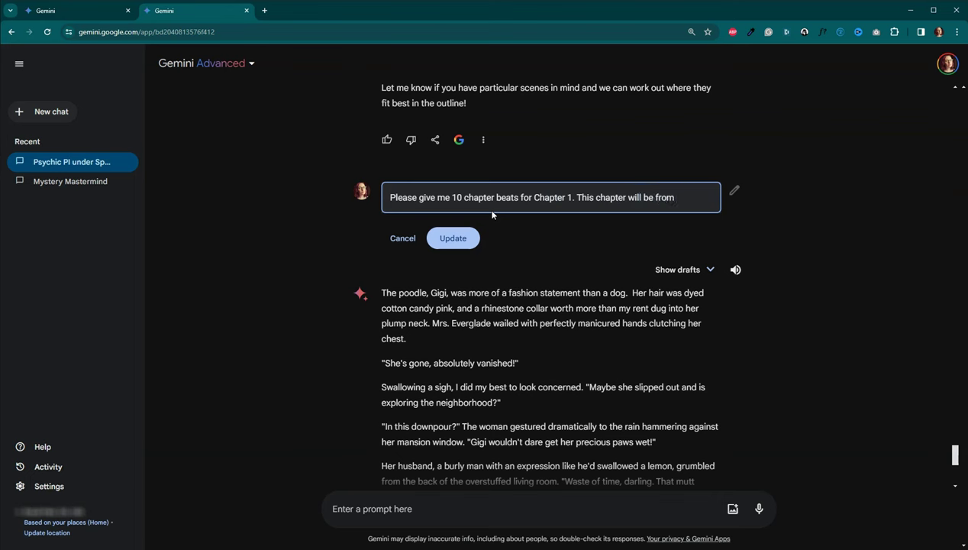
type("Sarah's PO")
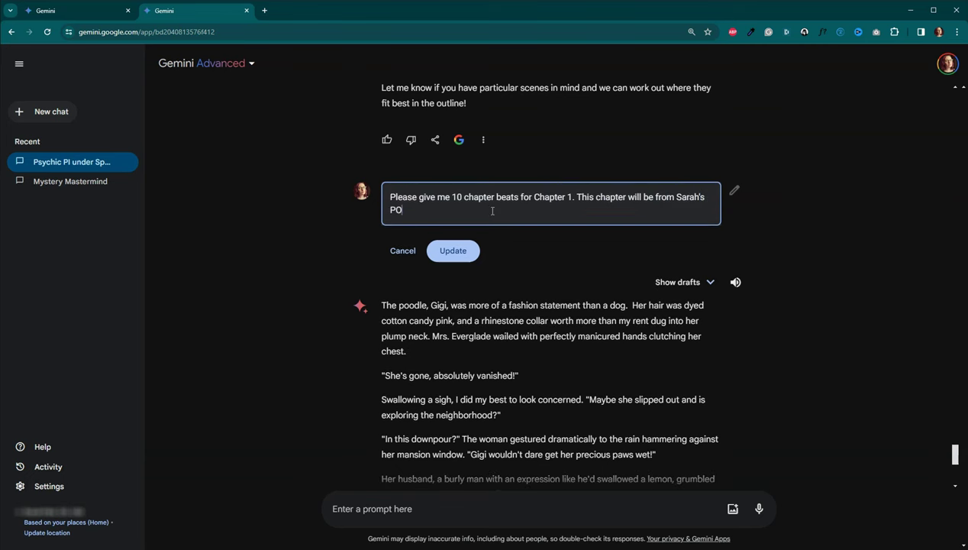
type("V (first person, past tense) and should")
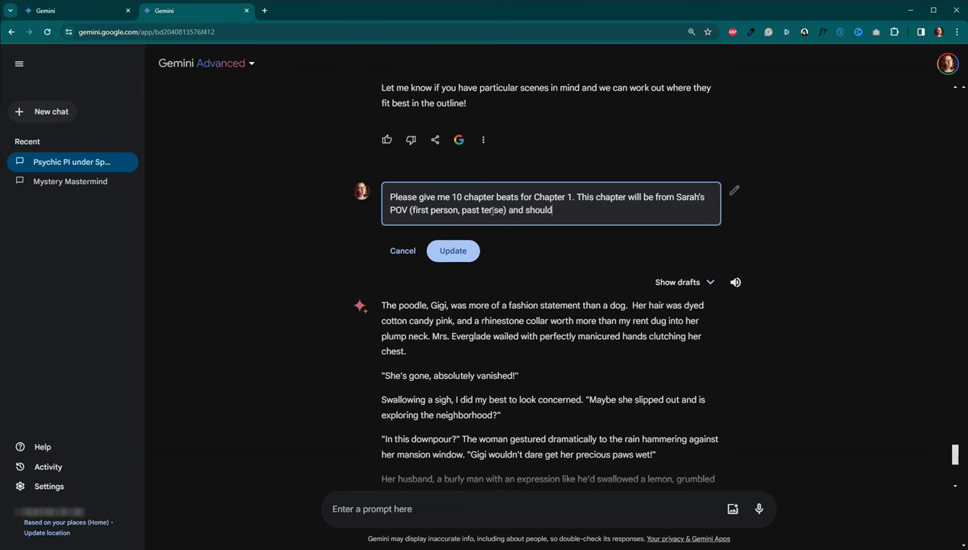
type(" only include action beats.")
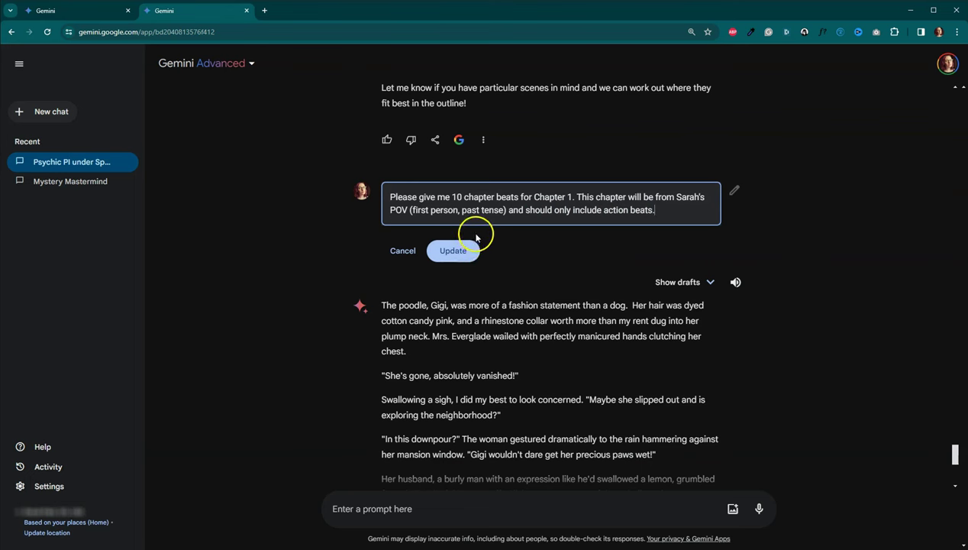
left_click(462, 257)
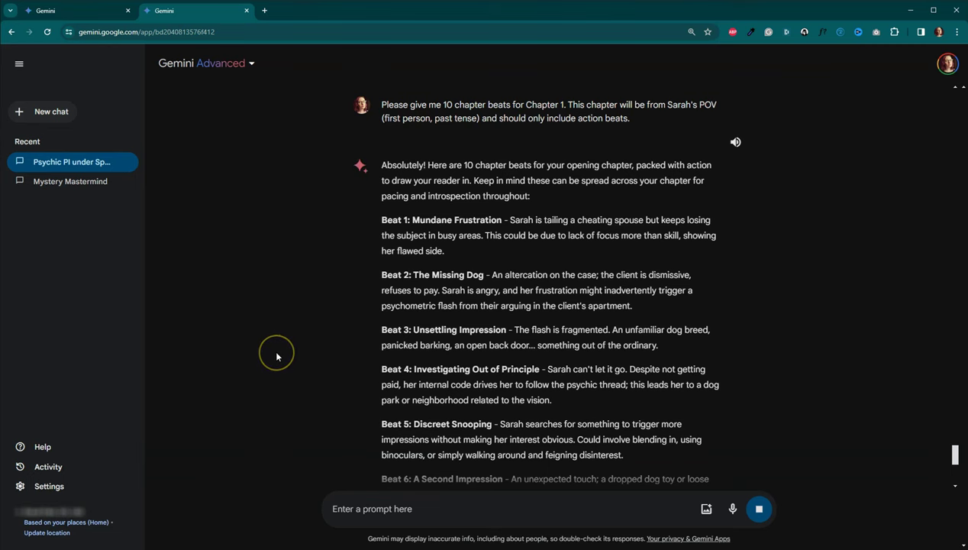
Read through the ten Chapter 1 beats, checking how the events progress from the opening beat onward
scroll(276, 355, "down", 1)
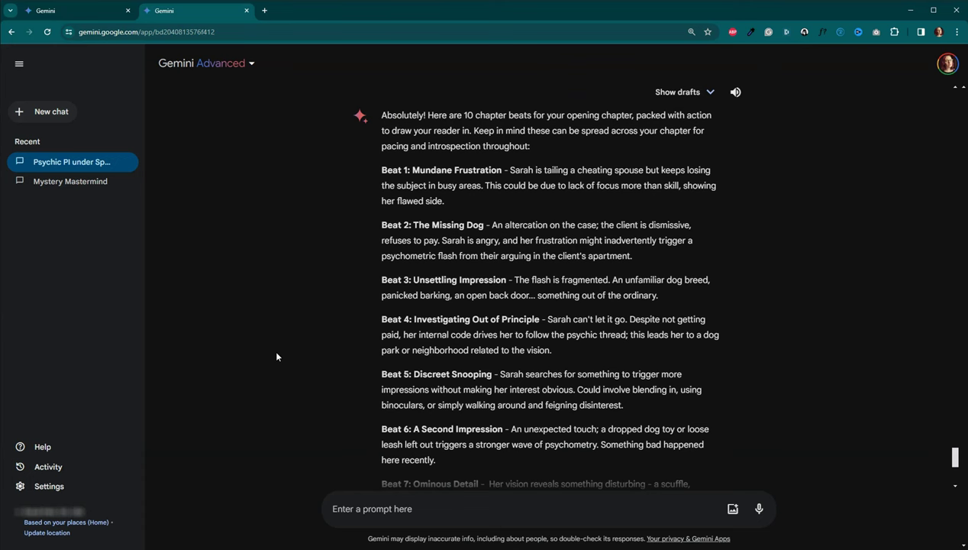
scroll(276, 356, "down", 1)
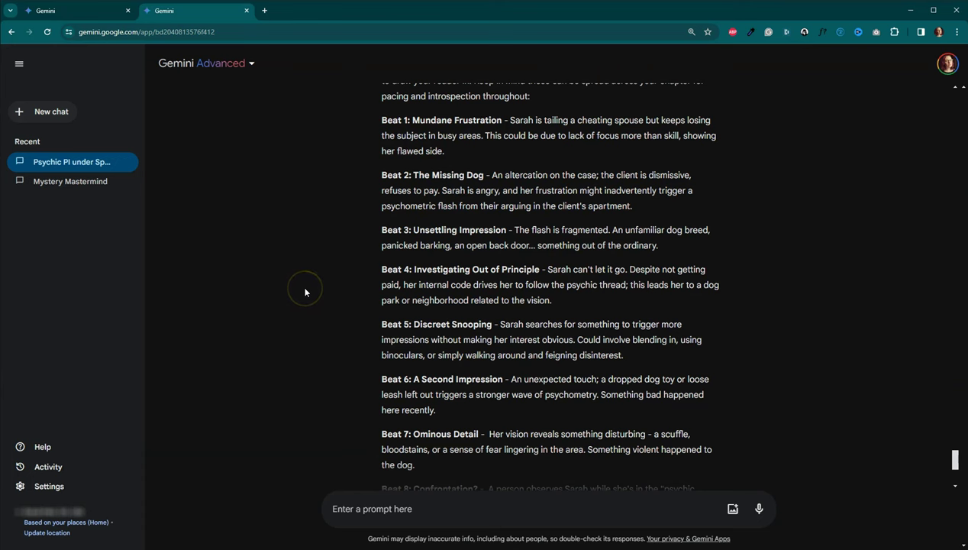
scroll(305, 292, "down", 1)
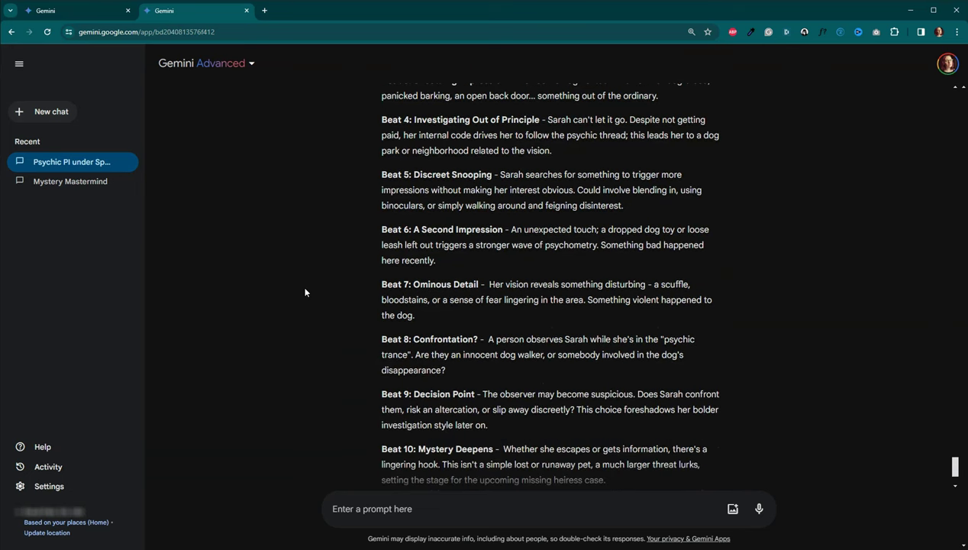
scroll(305, 293, "up", 3)
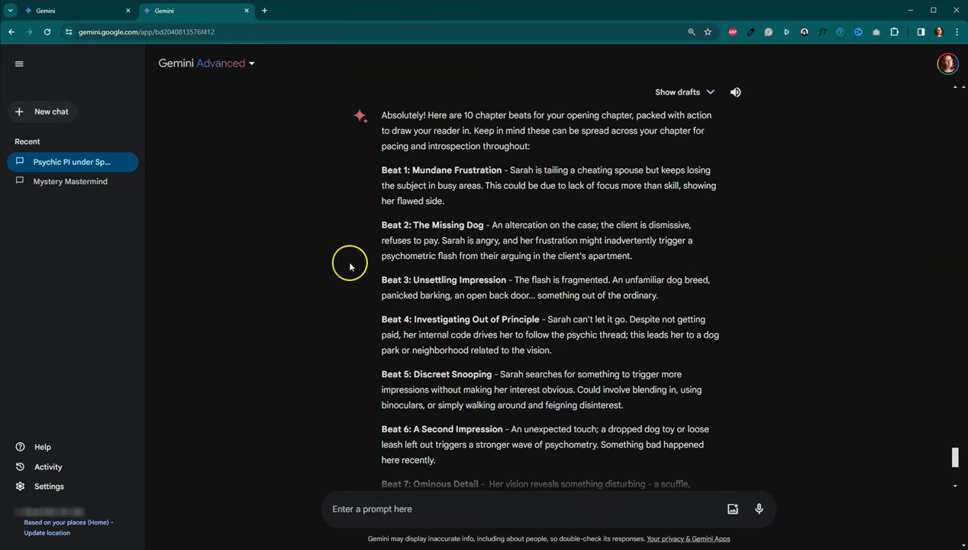
scroll(350, 263, "down", 1)
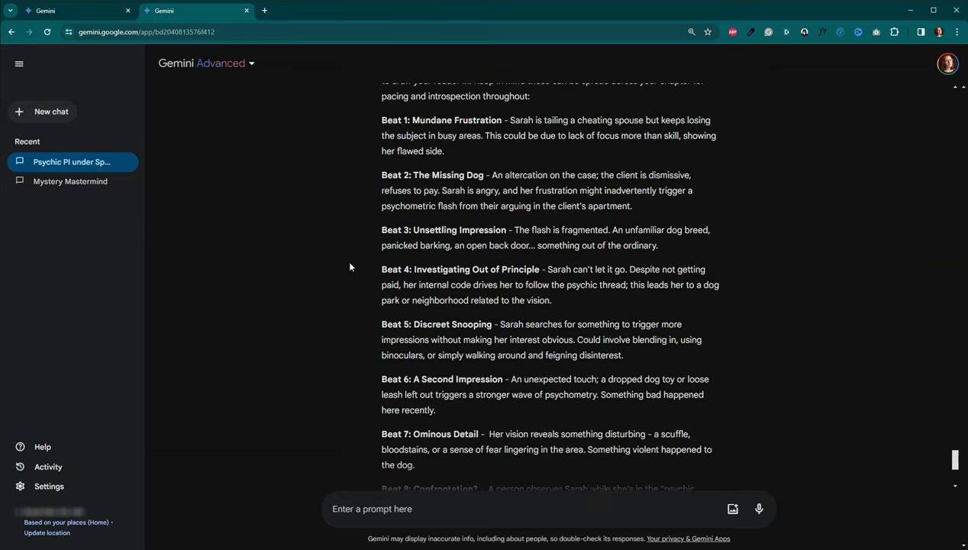
scroll(350, 266, "up", 1)
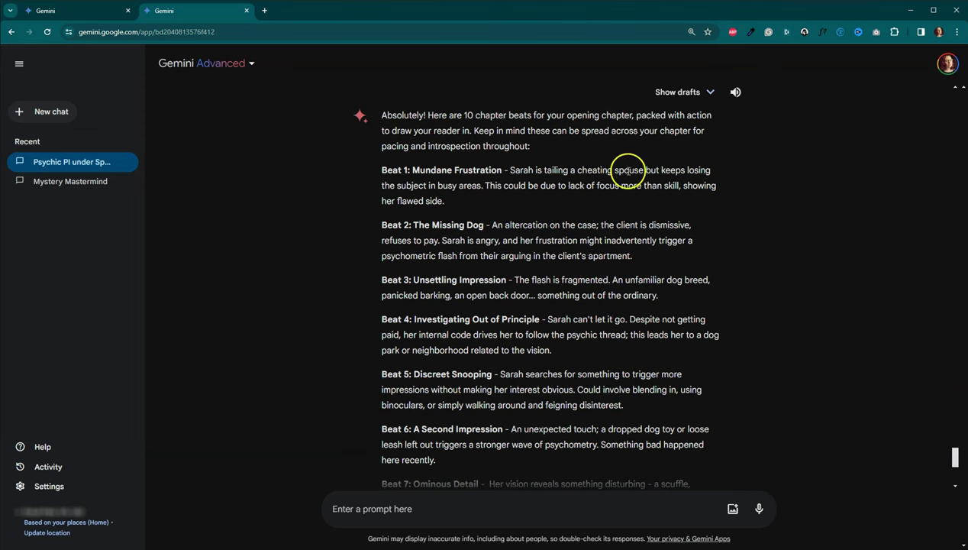
scroll(658, 175, "down", 1)
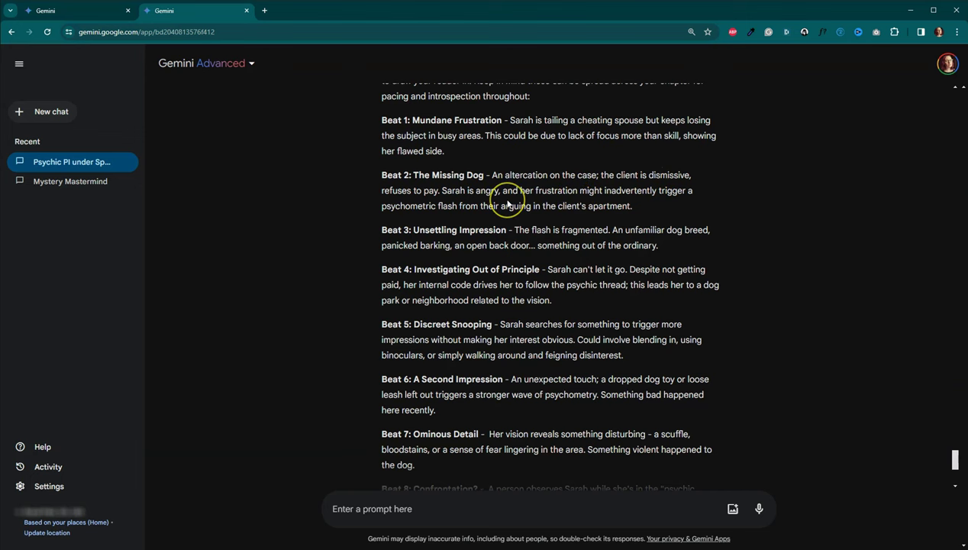
scroll(506, 216, "down", 1)
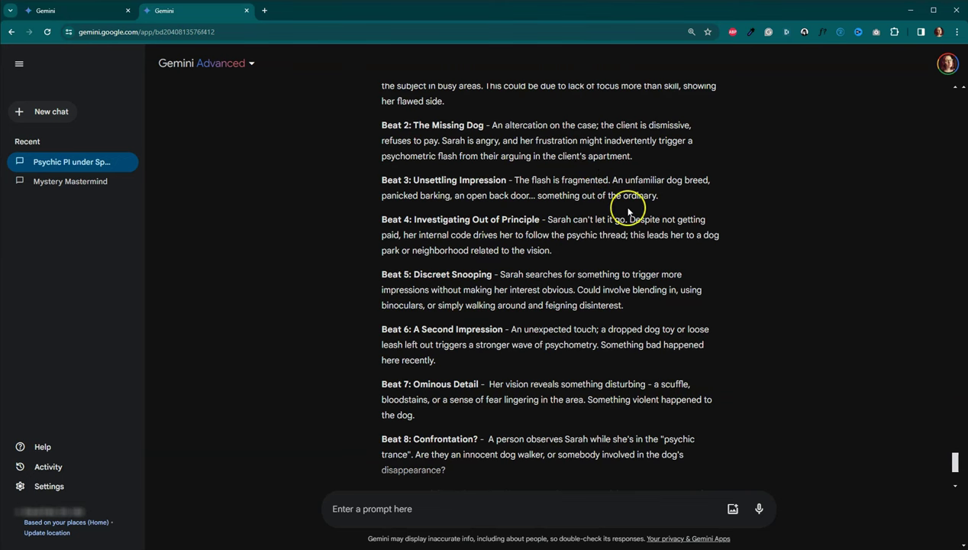
scroll(626, 204, "down", 1)
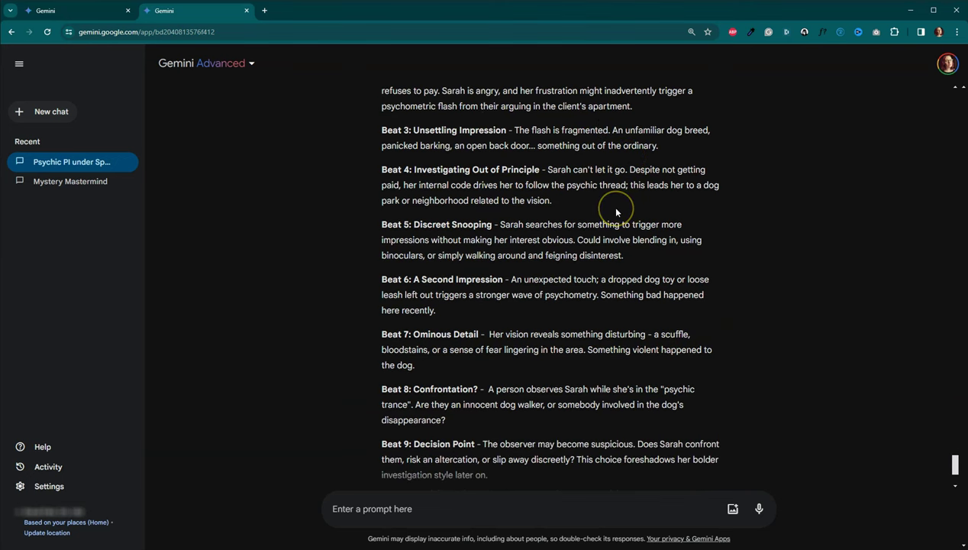
Remove the requirement to include only action beats from the Chapter 1 ten-beats prompt and resubmit it
scroll(616, 210, "down", 2)
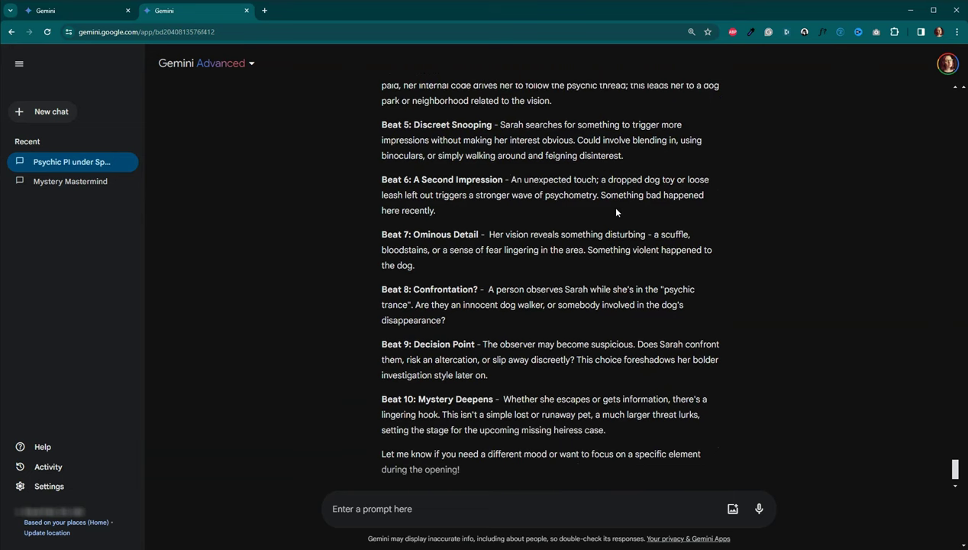
scroll(616, 213, "down", 1)
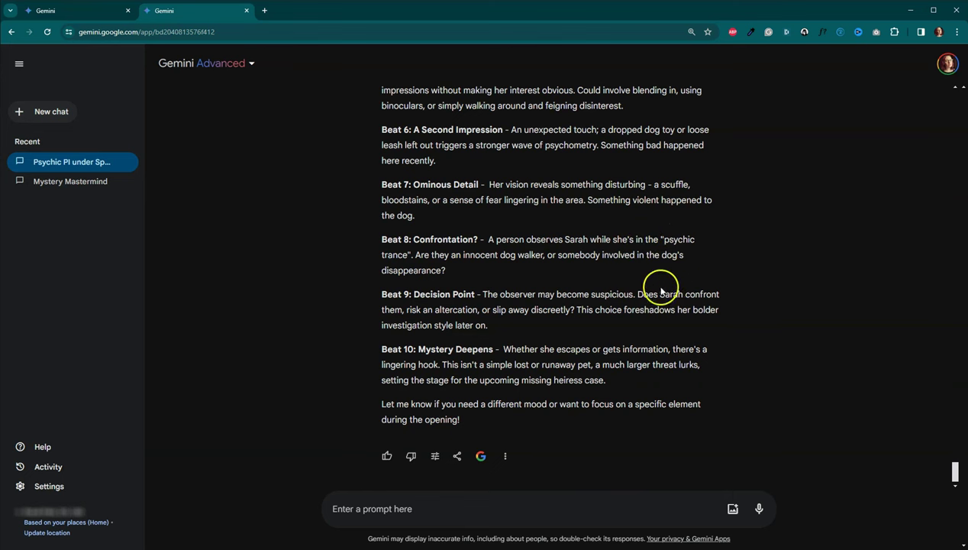
scroll(701, 266, "up", 3)
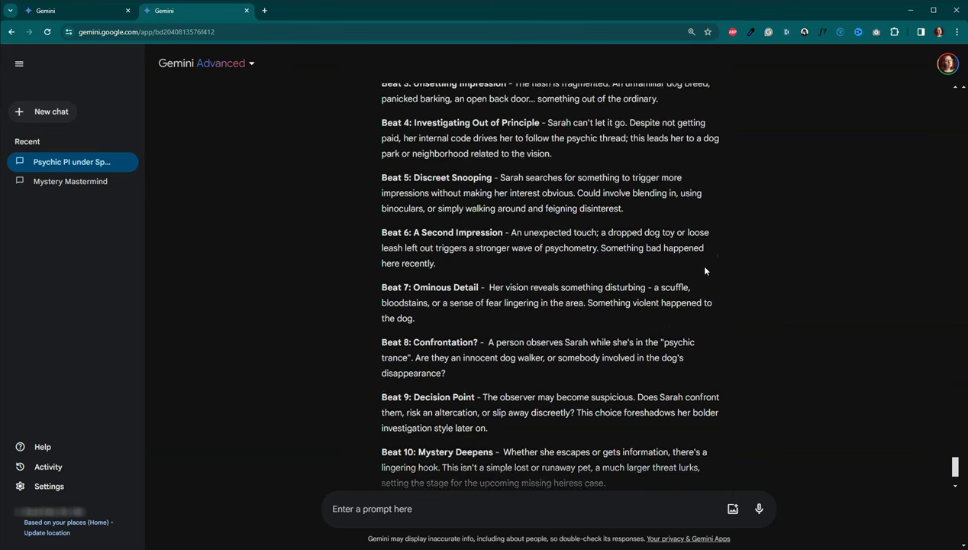
scroll(705, 268, "up", 3)
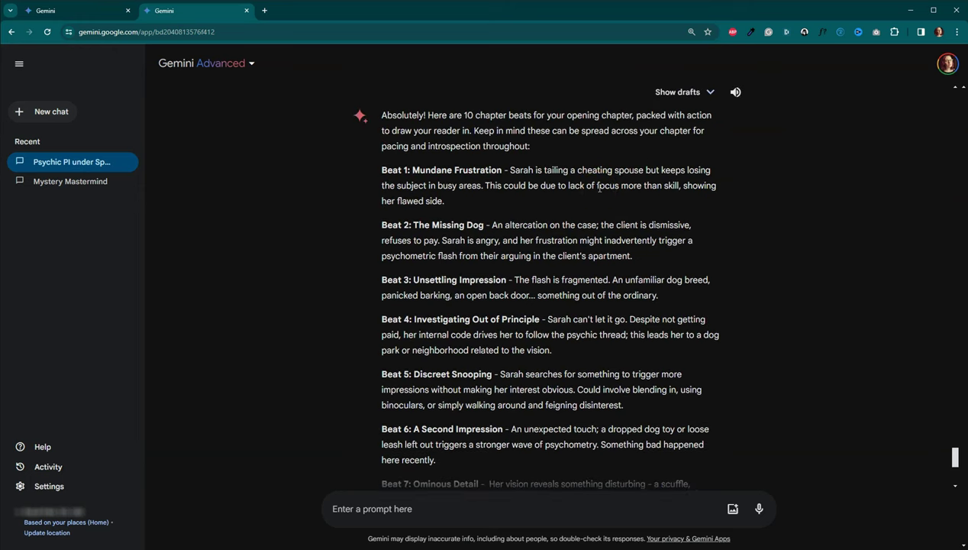
scroll(599, 188, "up", 2)
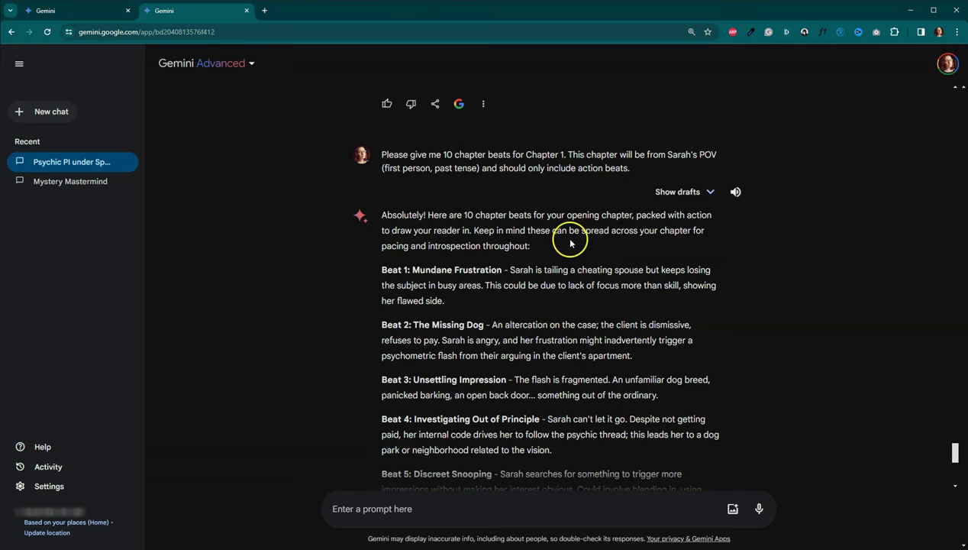
mouse_move(558, 183)
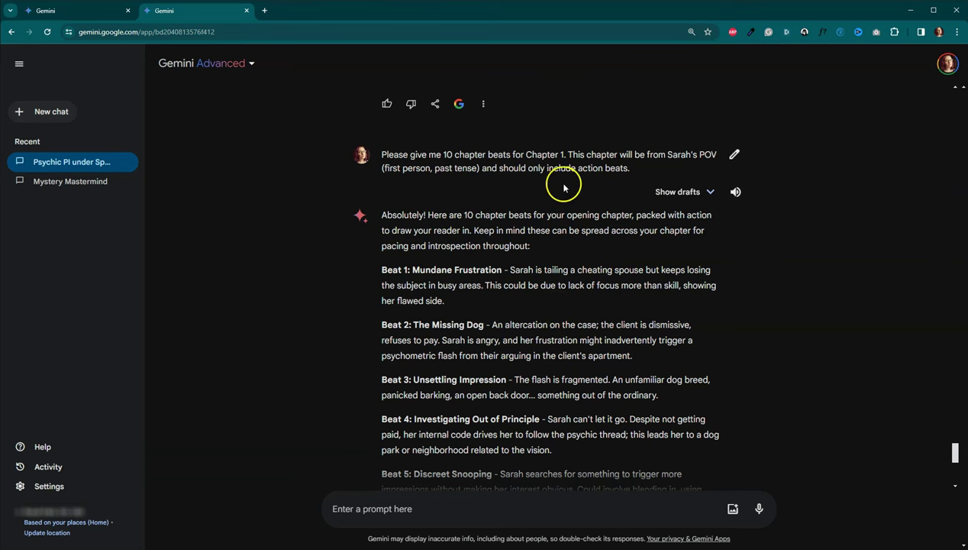
left_click(734, 155)
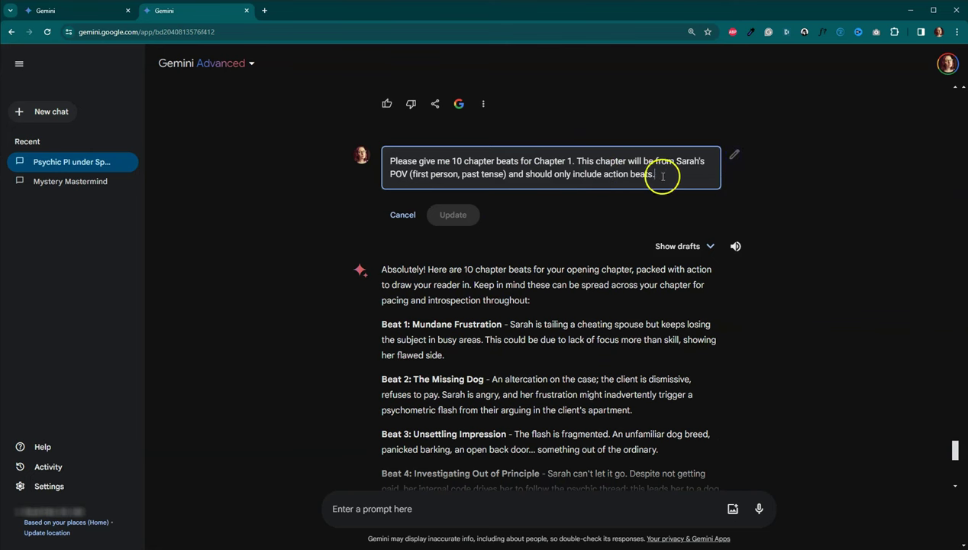
left_click_drag(654, 175, 523, 177)
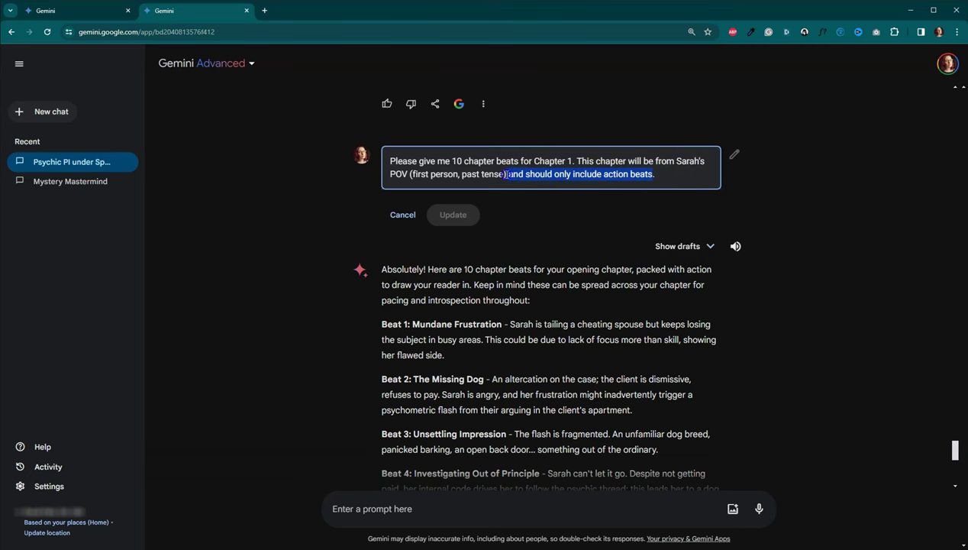
key("BackSpace")
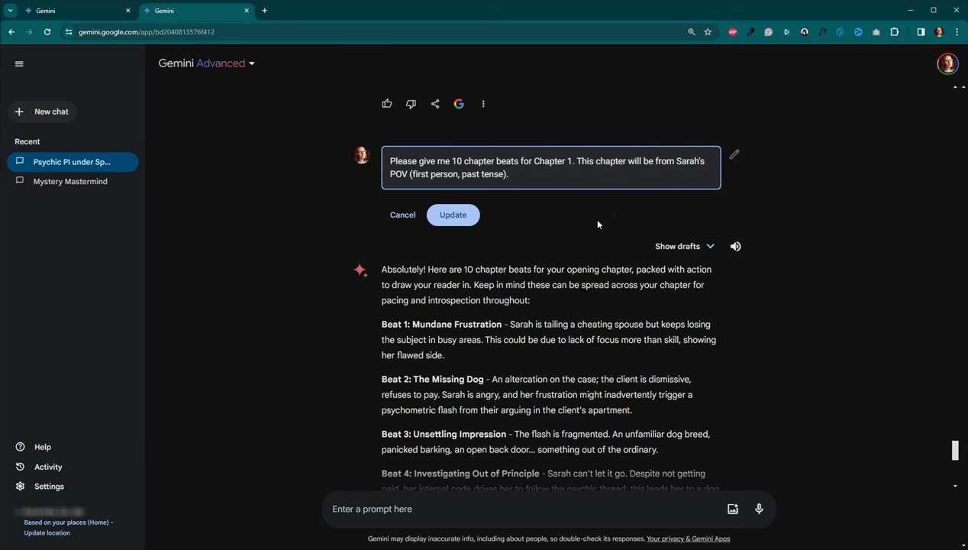
left_click(452, 215)
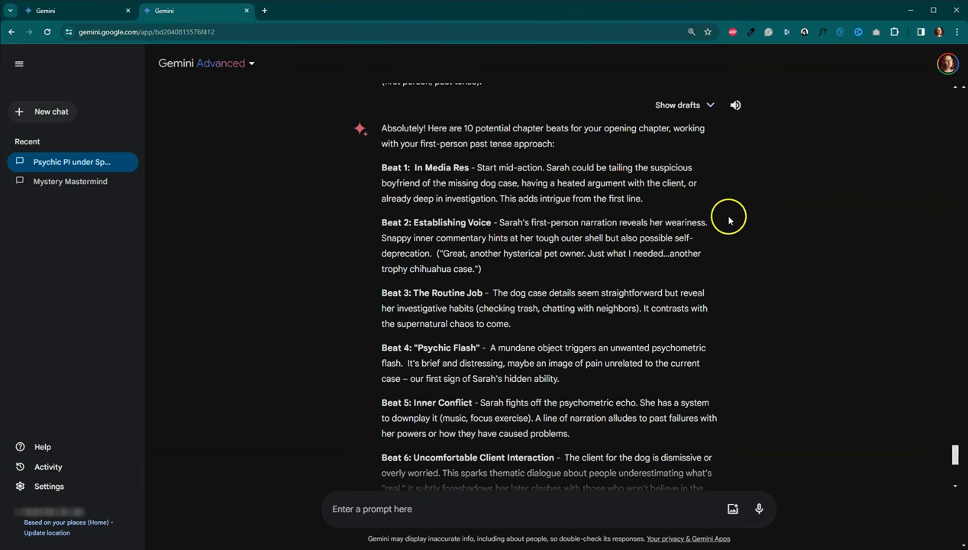
Read through the regenerated ten Chapter 1 beats, comparing the opening beats with the closing ones
scroll(719, 167, "down", 1)
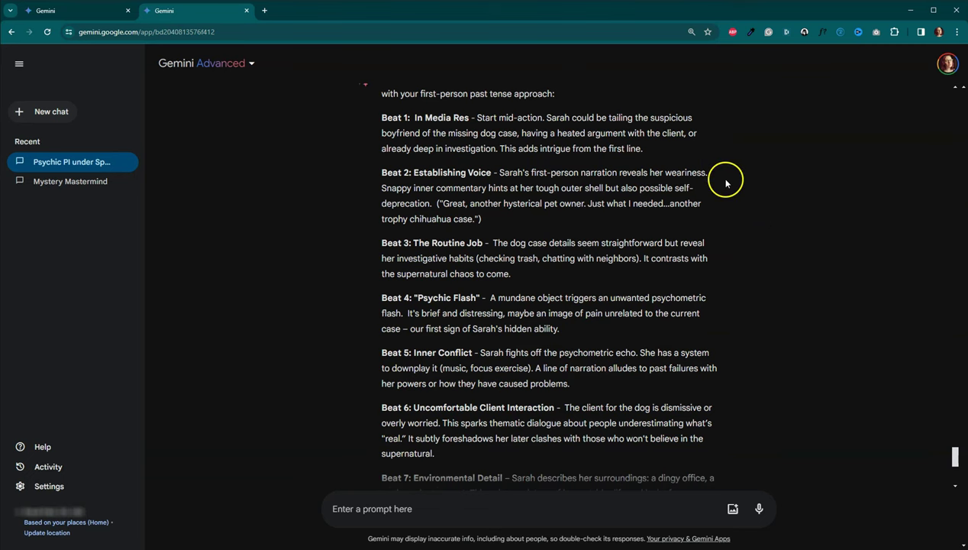
scroll(715, 200, "down", 1)
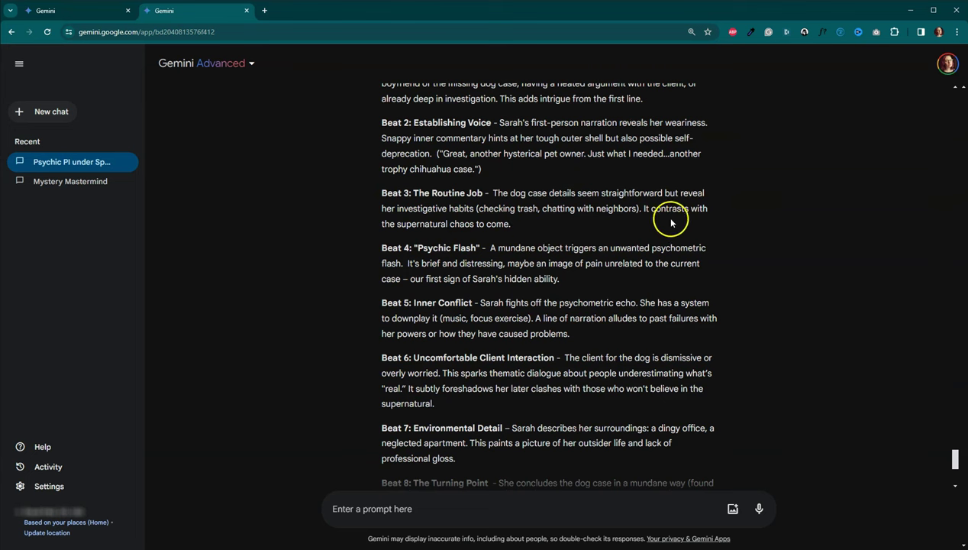
scroll(678, 255, "down", 2)
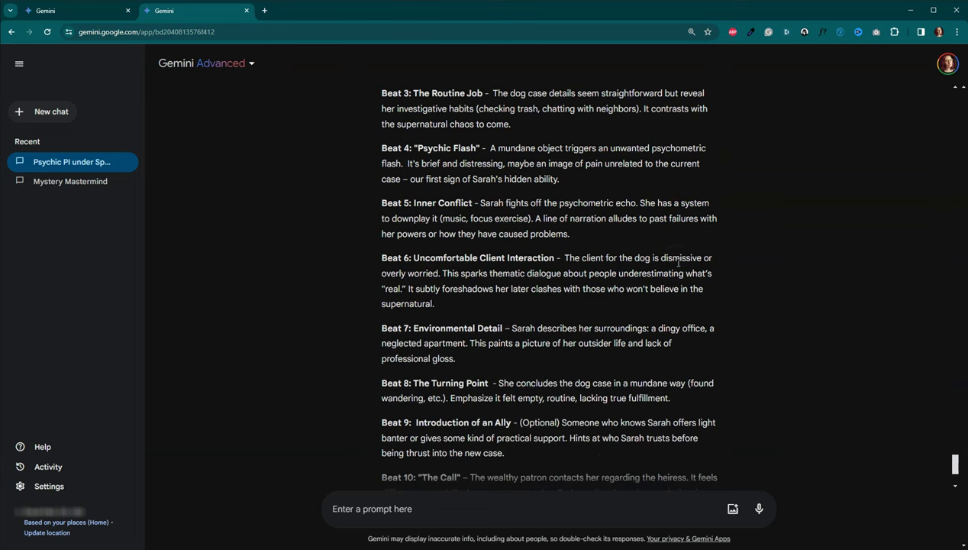
scroll(649, 298, "down", 1)
scroll(649, 299, "down", 2)
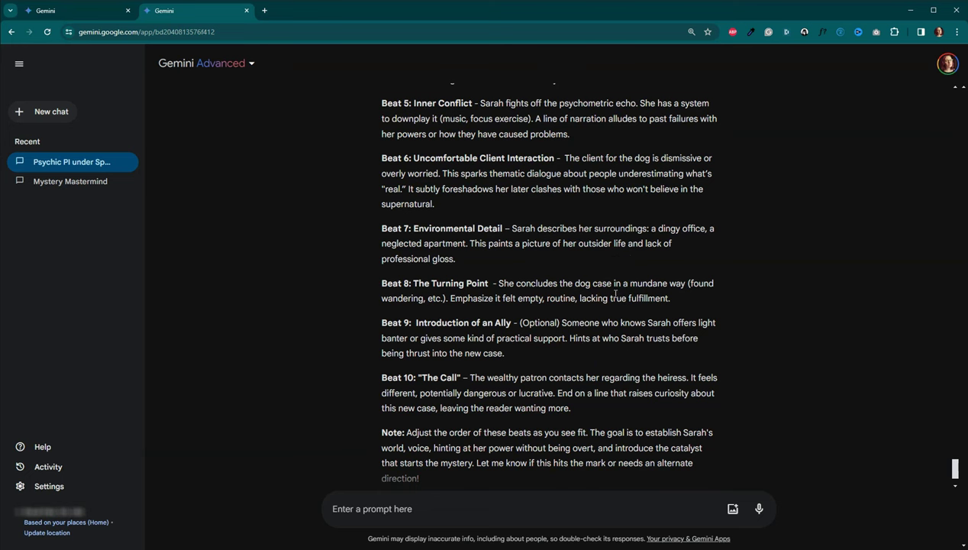
scroll(616, 296, "up", 2)
scroll(616, 293, "up", 3)
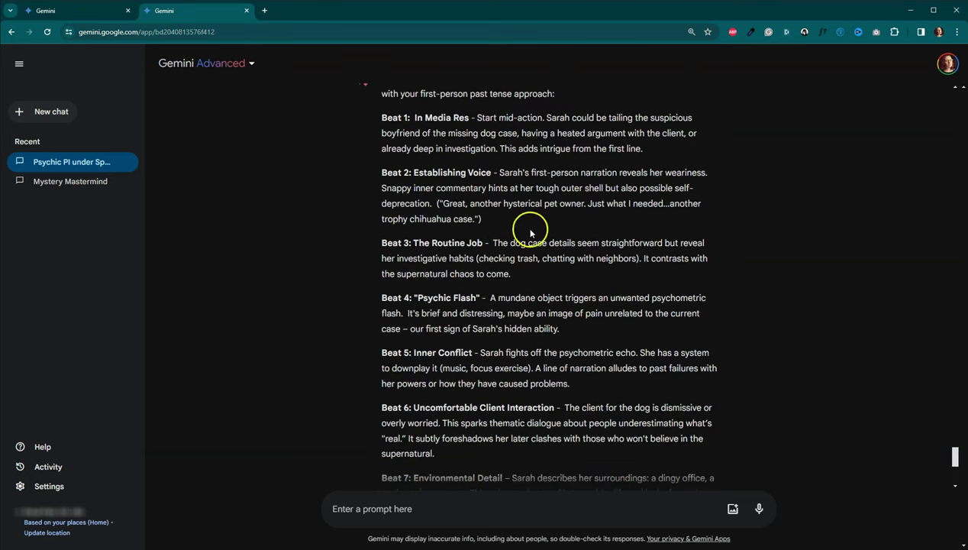
scroll(656, 284, "up", 1)
scroll(658, 291, "up", 2)
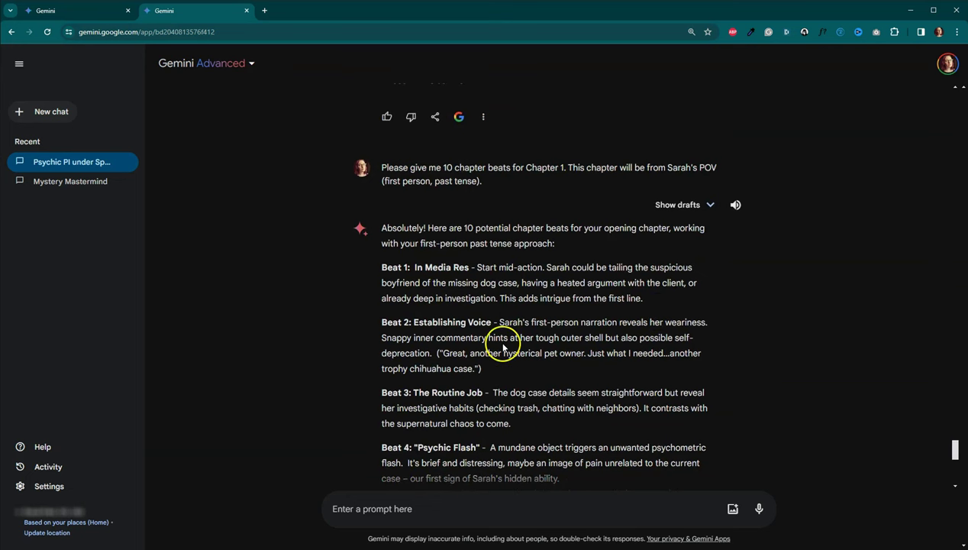
scroll(534, 350, "down", 5)
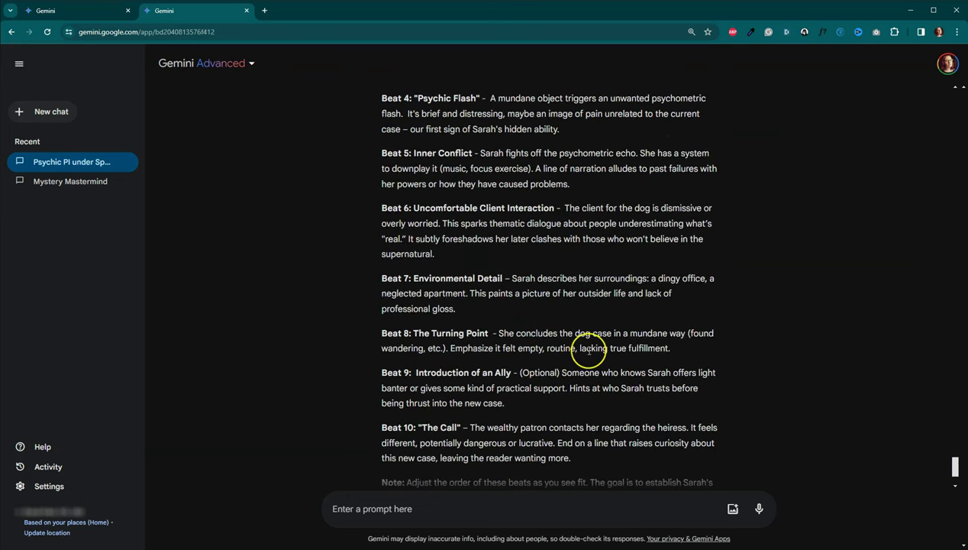
Send the prompt "Please write a draft of Chapter 1, Beat 1. Again, this is from Sarah's POV."
scroll(586, 350, "down", 1)
scroll(589, 350, "down", 1)
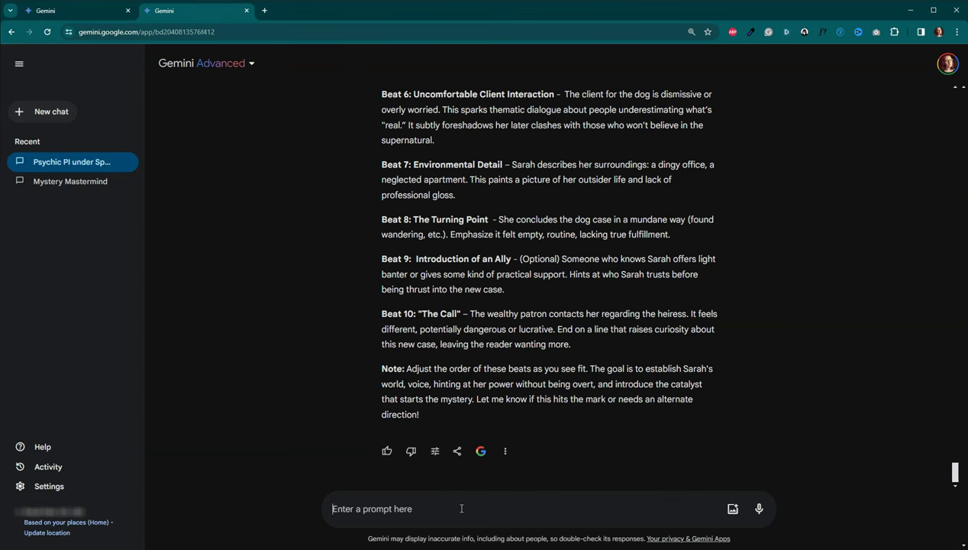
type("Please write a draft of Chapter 1, Beat 1. Again, this is from Sarah's POV.")
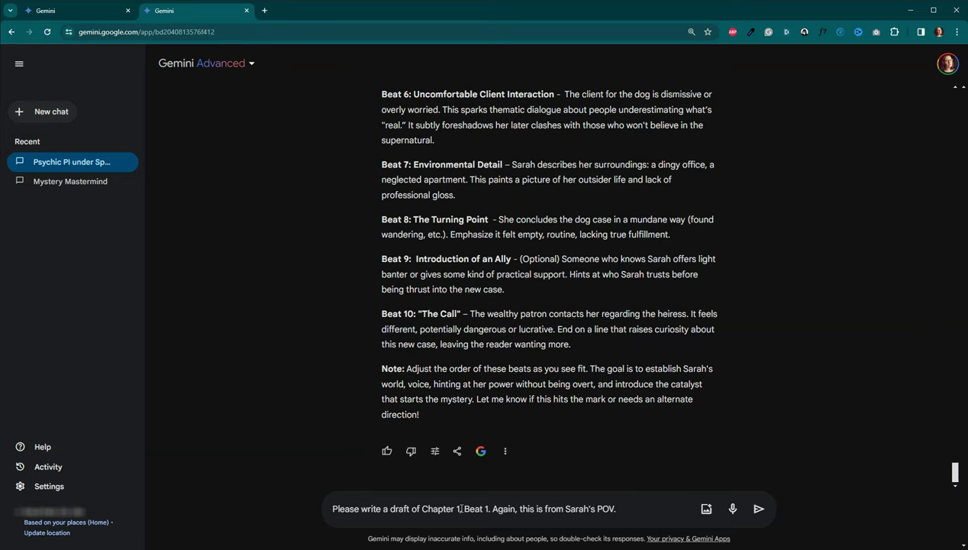
key("Return")
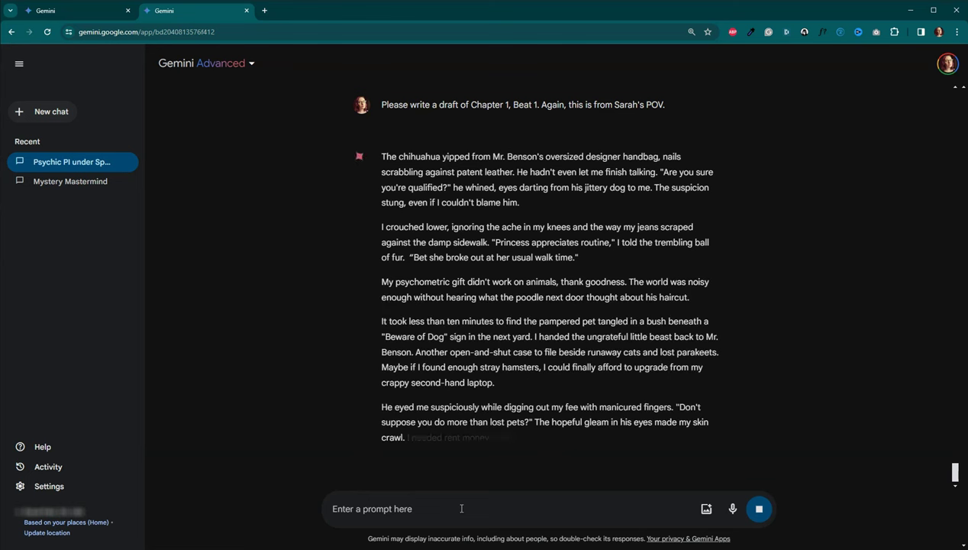
Read through the Chapter 1, Beat 1 draft from its first paragraph to the closing note
left_click(361, 226)
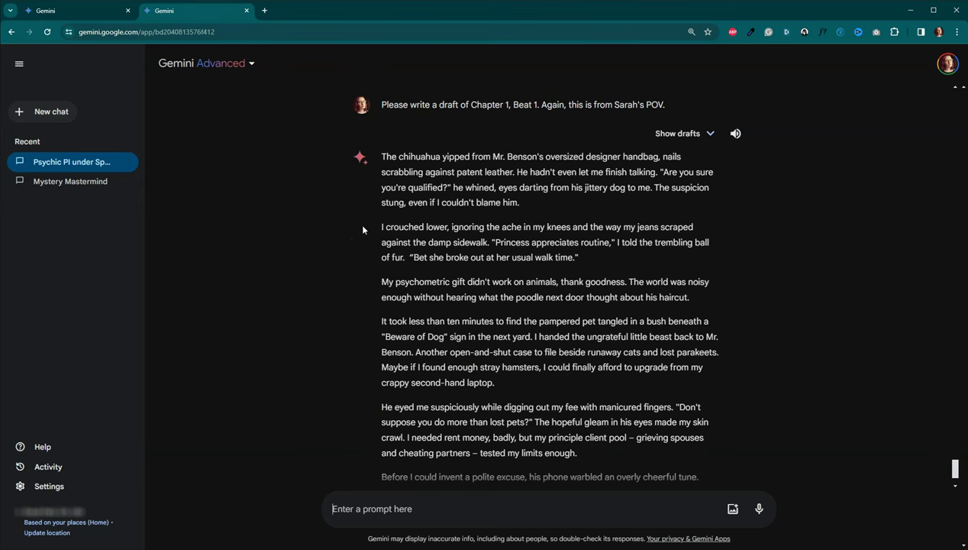
left_click(381, 222)
left_click(361, 210)
left_click_drag(363, 210, 370, 238)
left_click(373, 256)
left_click(377, 265)
scroll(381, 265, "down", 1)
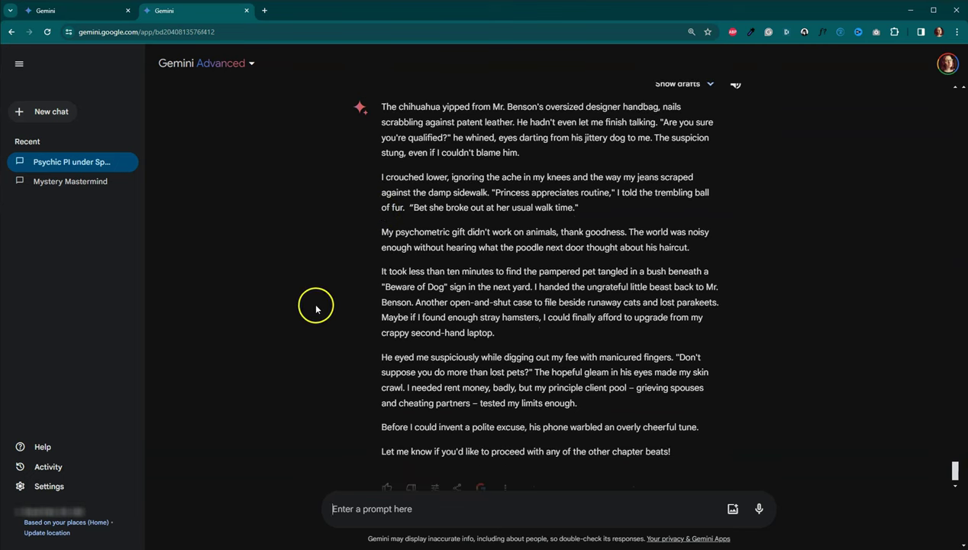
left_click(378, 275)
scroll(379, 261, "down", 1)
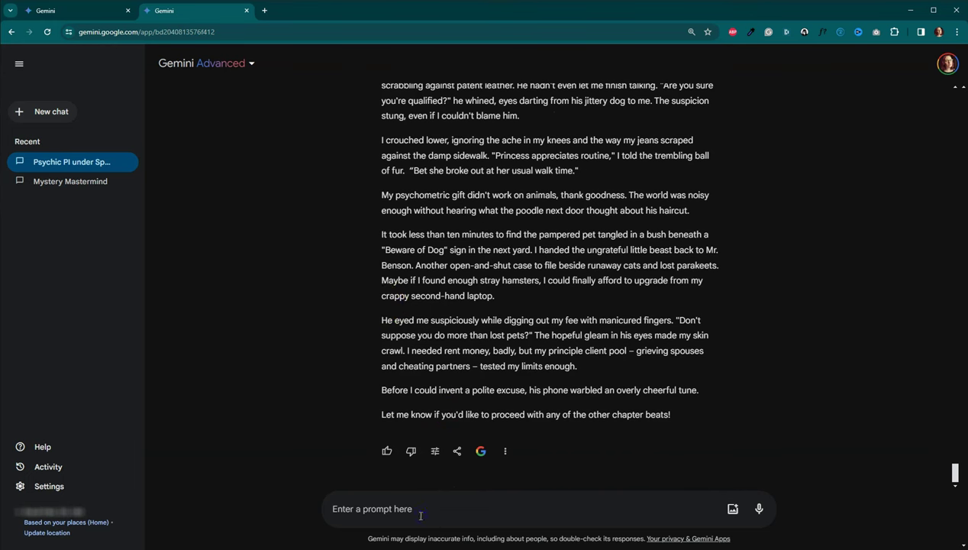
Send the follow-up prompt "Great! Let's continue the narrative with Beat 2."
type("Gr")
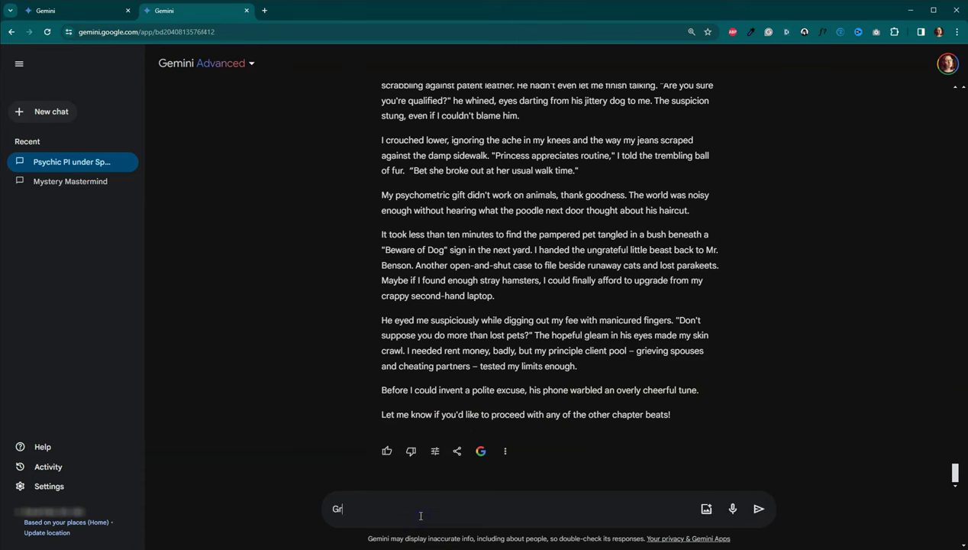
type("eat!")
type("Let's continue the narrative with Beat 2.")
key("Return")
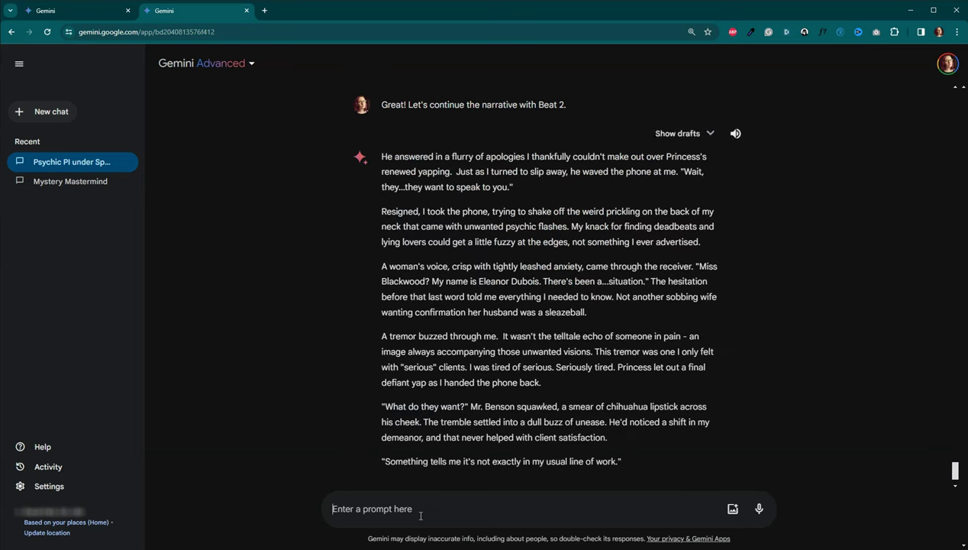
Review the Beat 2 prose against the preceding draft and count the words of its full text with Word Counter Plus
left_click(354, 284)
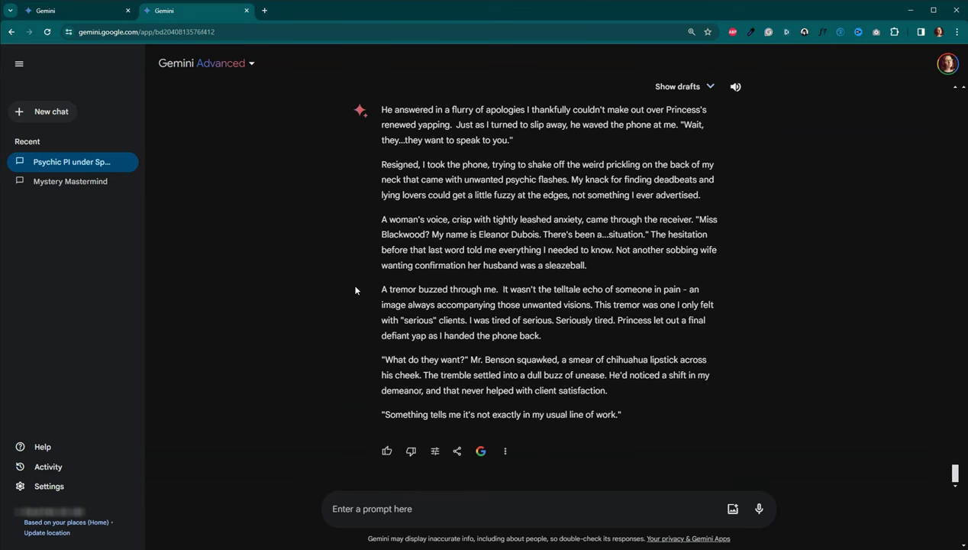
scroll(355, 290, "up", 1)
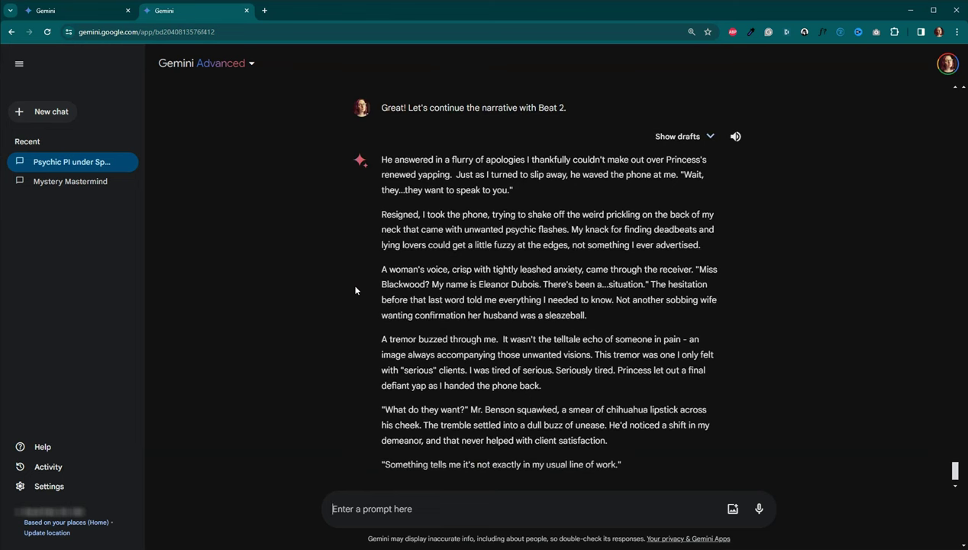
scroll(355, 290, "up", 5)
scroll(381, 184, "down", 7)
left_click(384, 238)
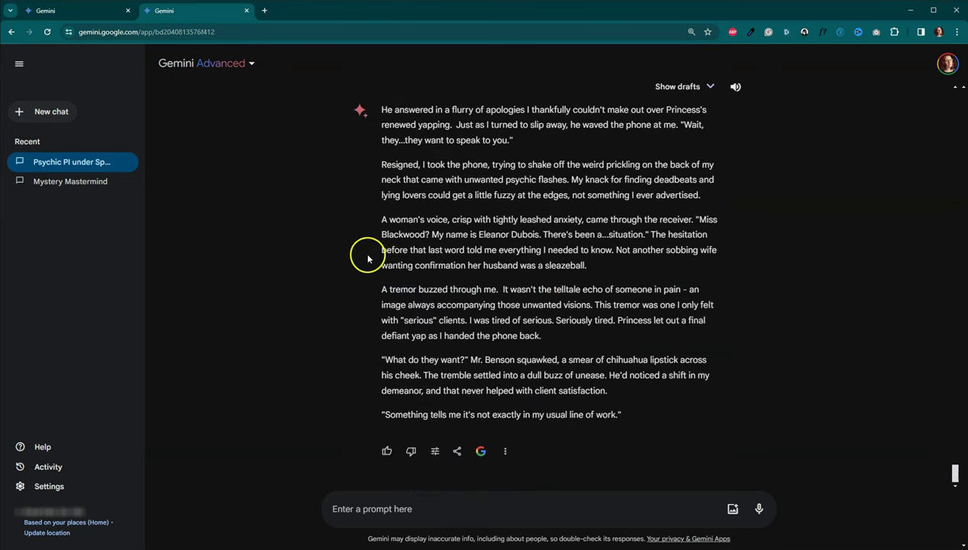
left_click_drag(640, 413, 379, 109)
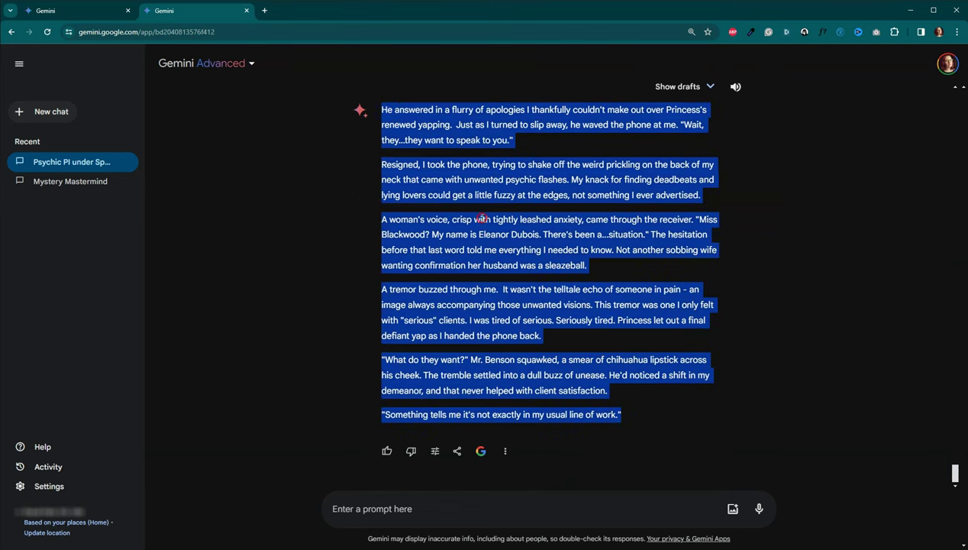
right_click(482, 214)
left_click(549, 344)
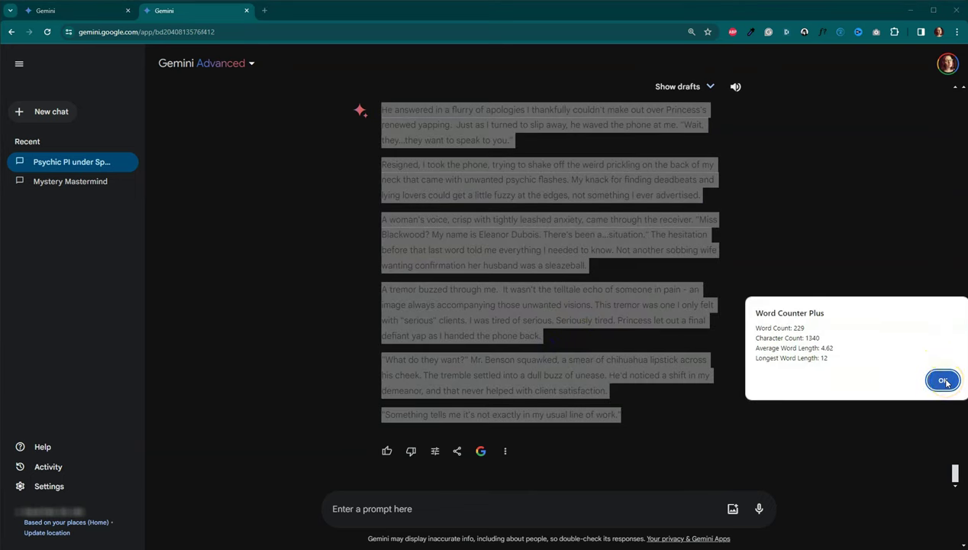
left_click(944, 381)
left_click(778, 326)
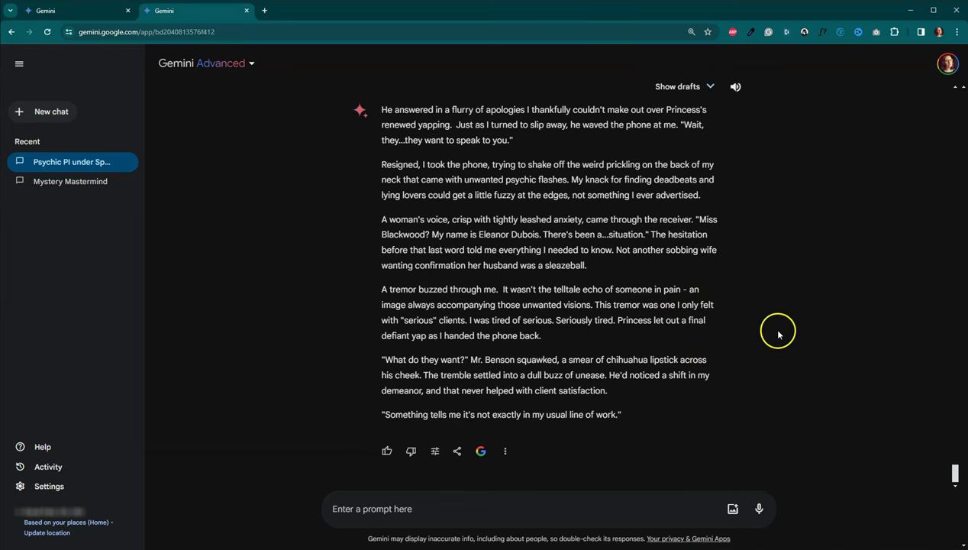
Look back over the conversation, reviewing the chapter outline, the ten Chapter 1 beats and the Beat 1 draft
scroll(778, 339, "up", 10)
scroll(778, 336, "up", 5)
scroll(778, 336, "up", 8)
scroll(778, 336, "up", 5)
scroll(778, 336, "down", 10)
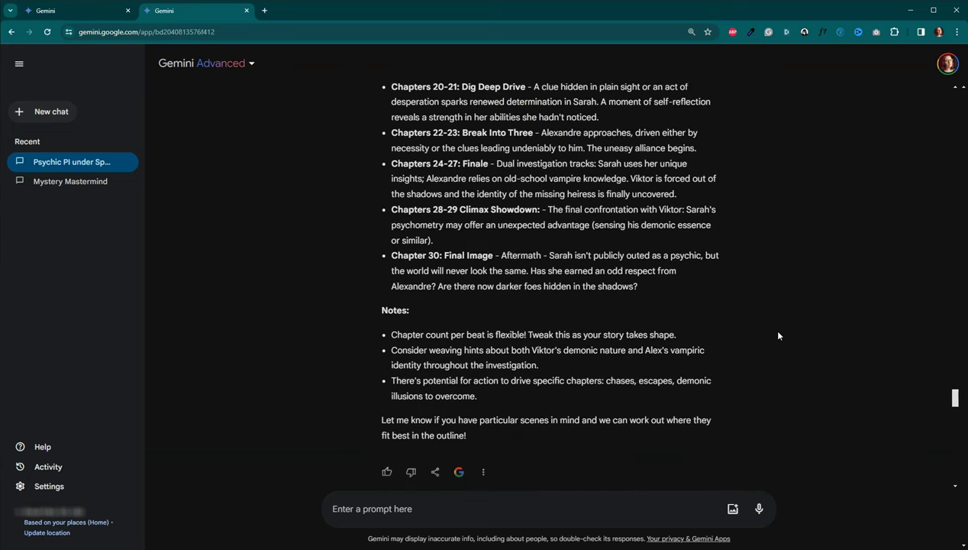
scroll(778, 336, "down", 5)
scroll(778, 336, "down", 2)
scroll(778, 336, "down", 2)
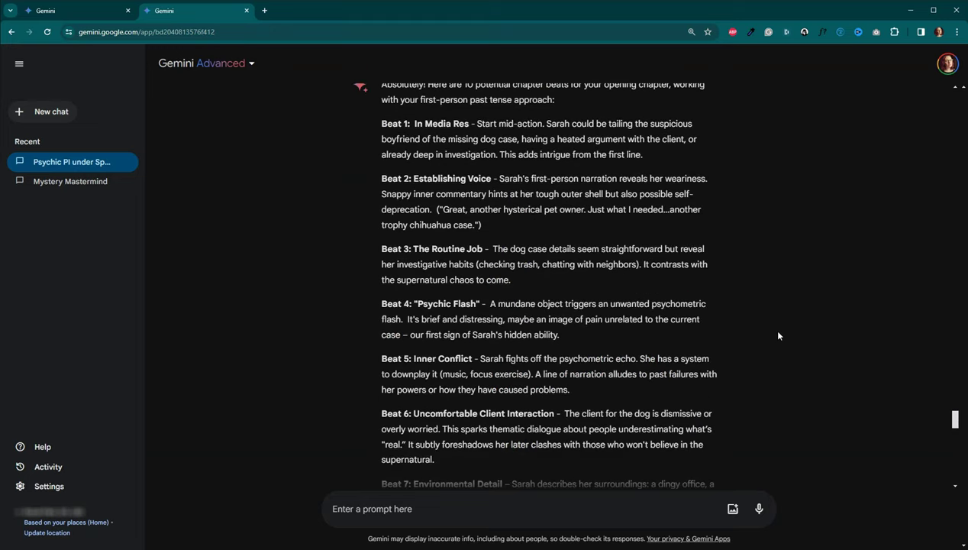
scroll(778, 336, "down", 2)
scroll(778, 336, "down", 1)
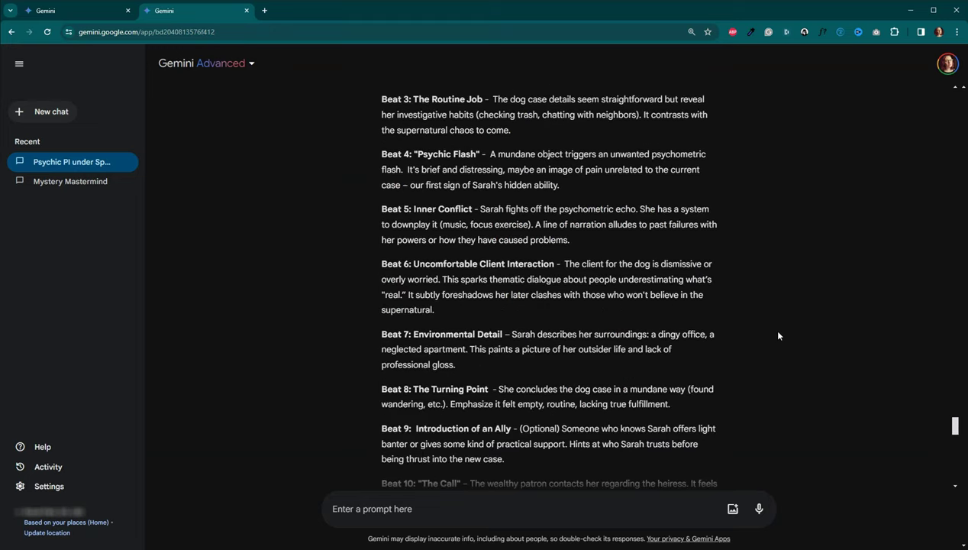
scroll(778, 336, "down", 5)
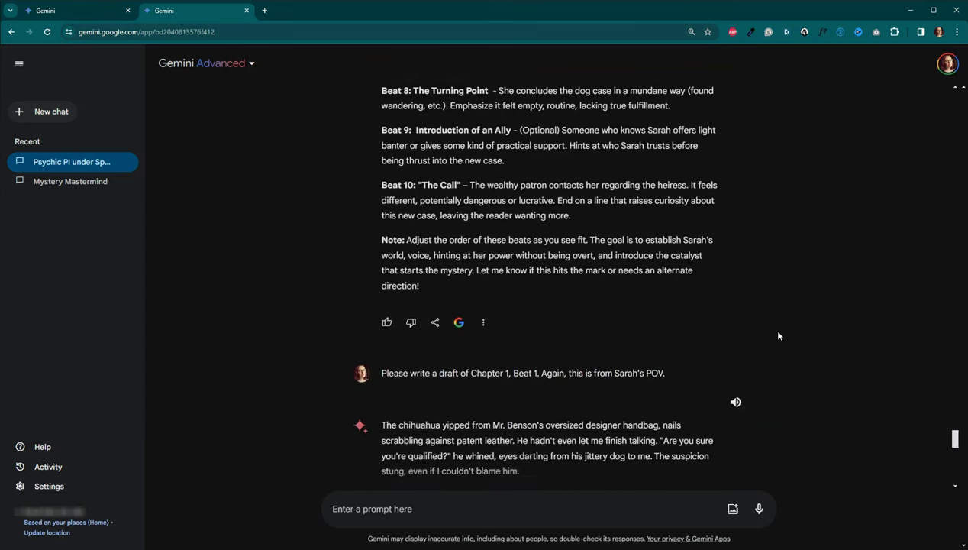
scroll(778, 336, "down", 2)
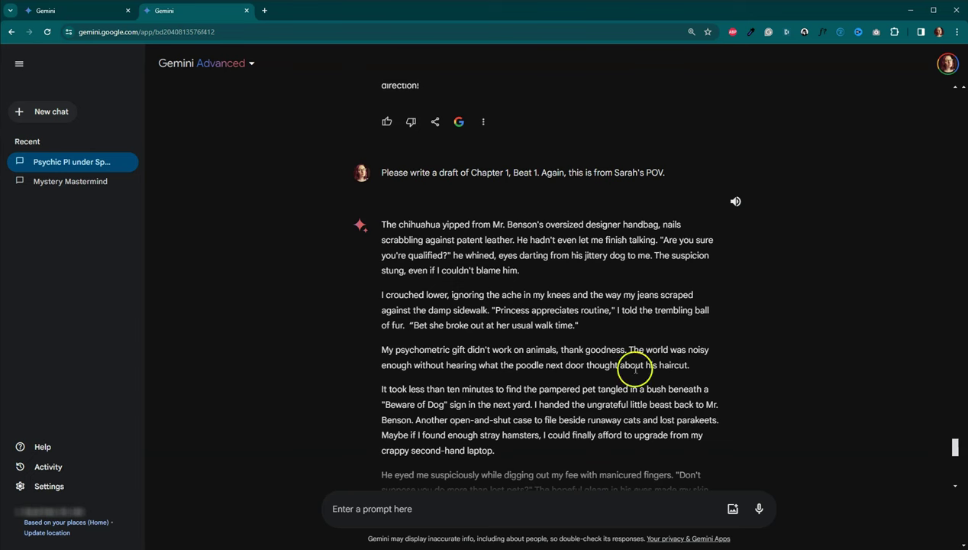
Start a new chat
left_click(47, 114)
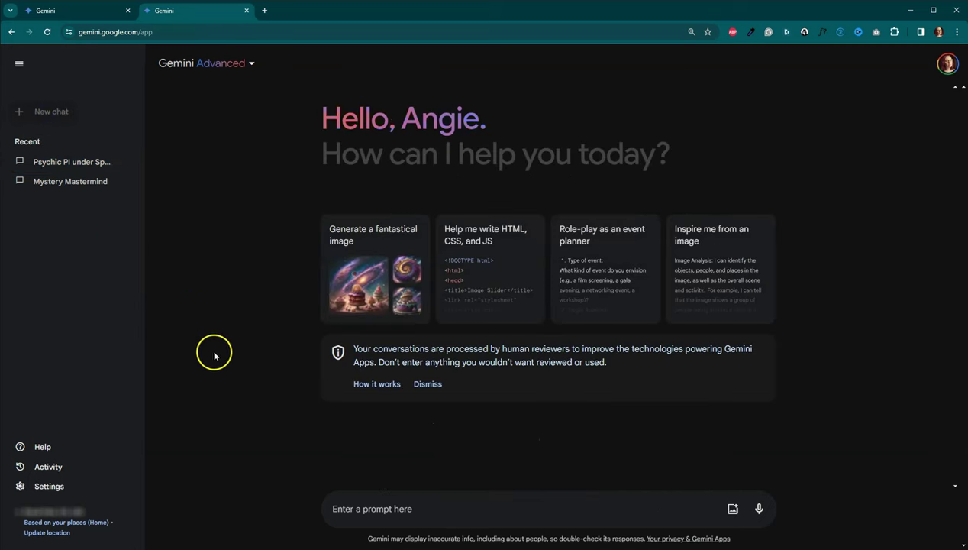